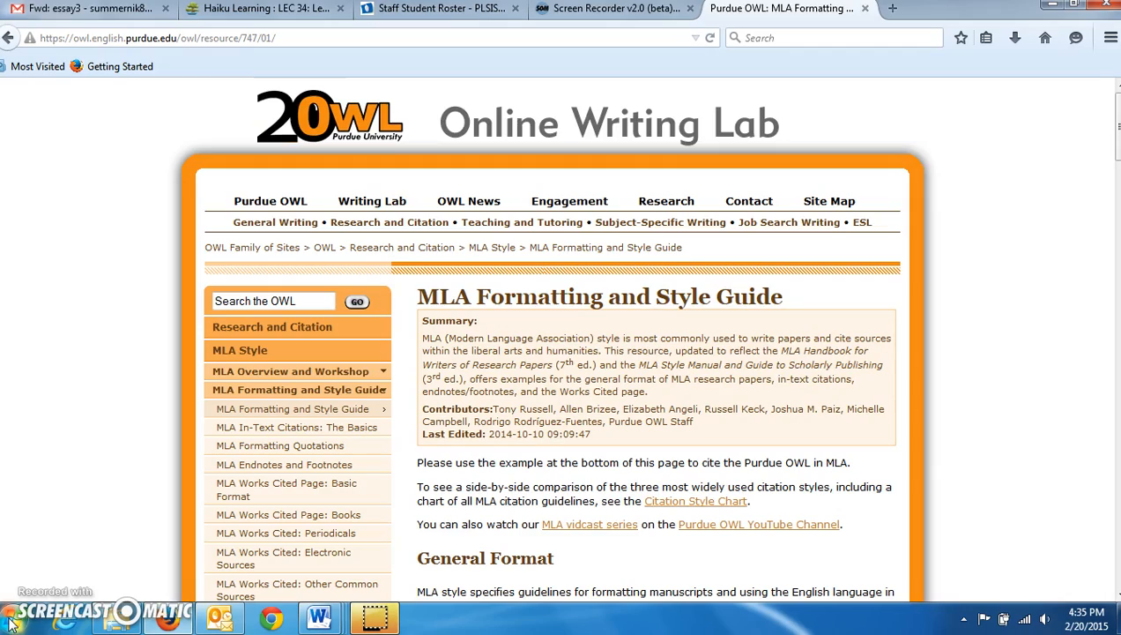
Scroll the Purdue OWL page to the MLA General Guidelines on paper, font, spacing and margins
{"action": "scroll", "coordinate": [220, 503], "scroll_direction": "down", "scroll_amount": 9}
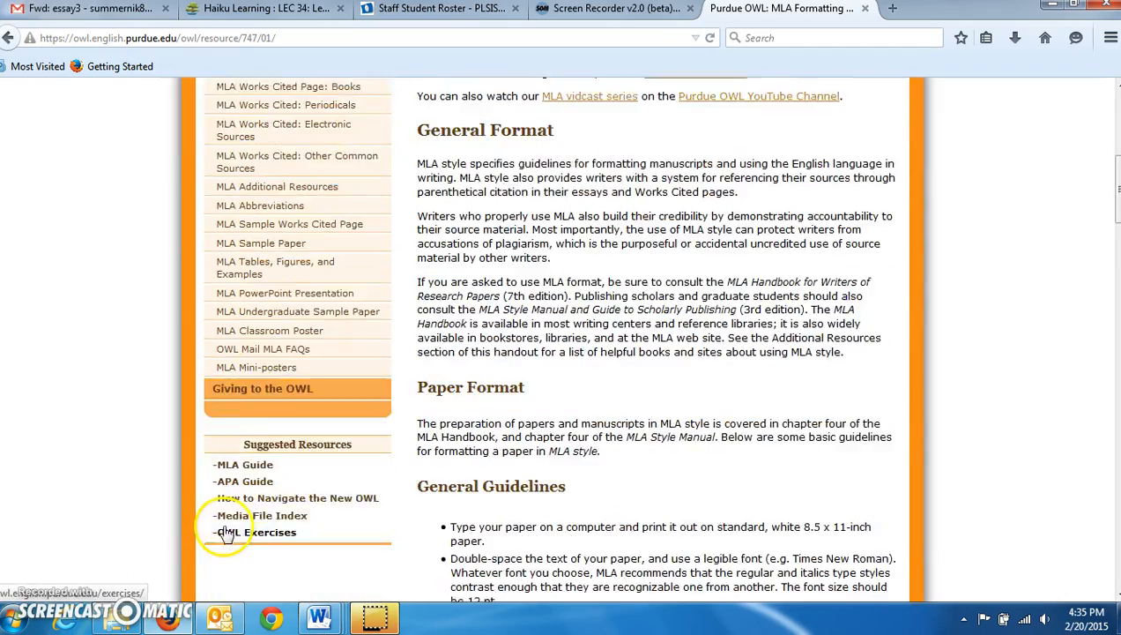
{"action": "scroll", "coordinate": [223, 532], "scroll_direction": "down", "scroll_amount": 3}
{"action": "scroll", "coordinate": [223, 532], "scroll_direction": "up", "scroll_amount": 3}
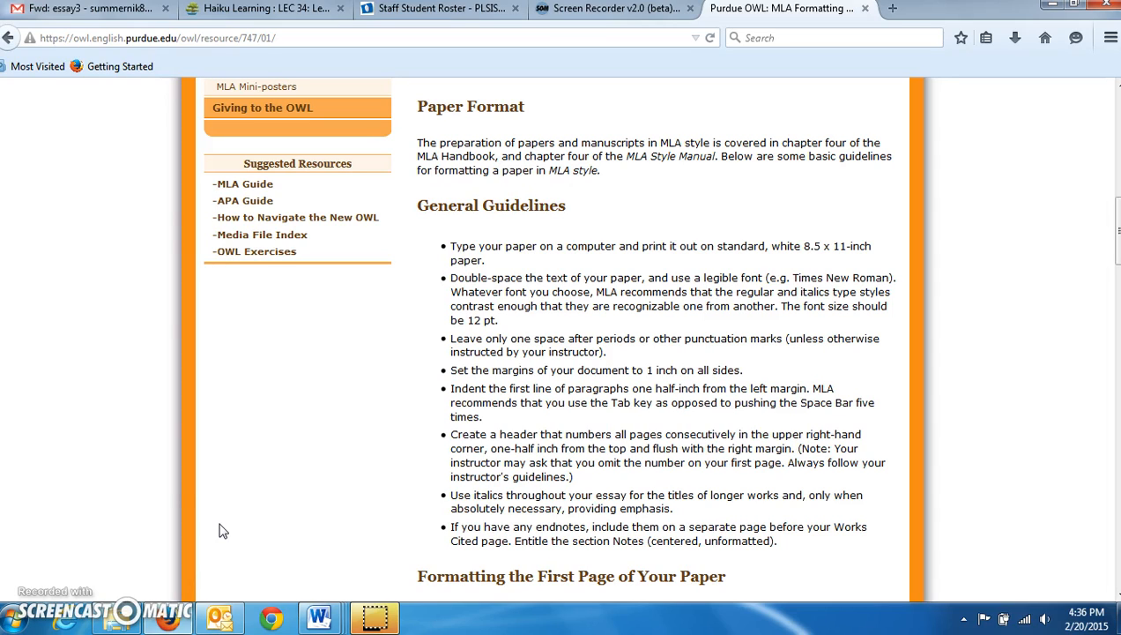
Switch to the sample essay 'Vulnerable' and check its header page number 1, then return to the body
{"action": "left_click", "coordinate": [195, 526]}
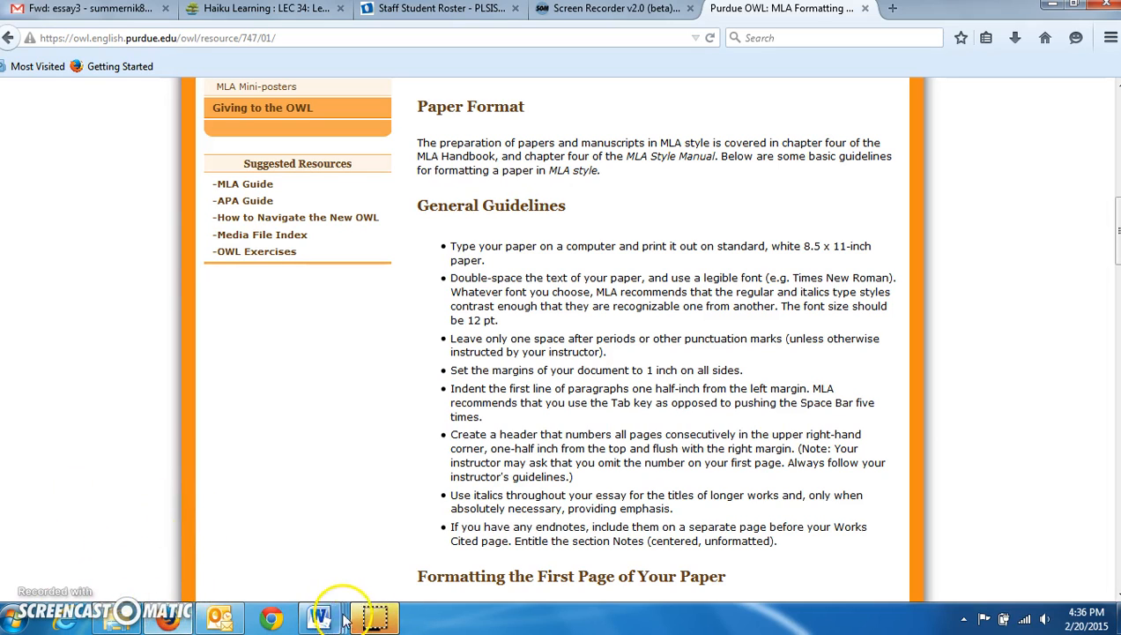
{"action": "mouse_move", "coordinate": [343, 617]}
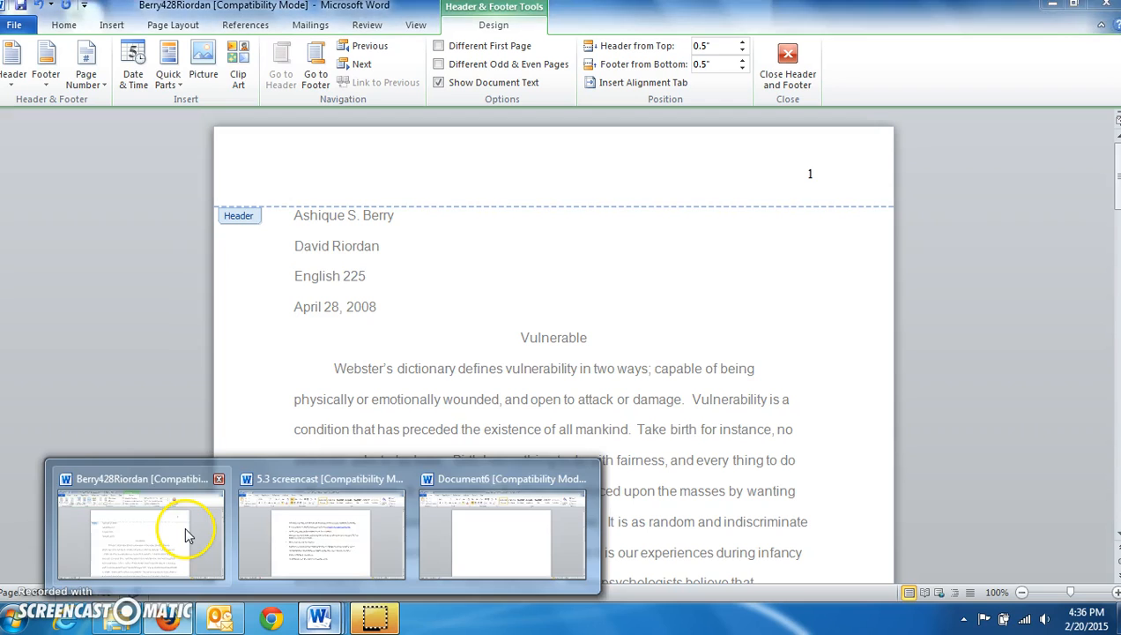
{"action": "left_click", "coordinate": [186, 533]}
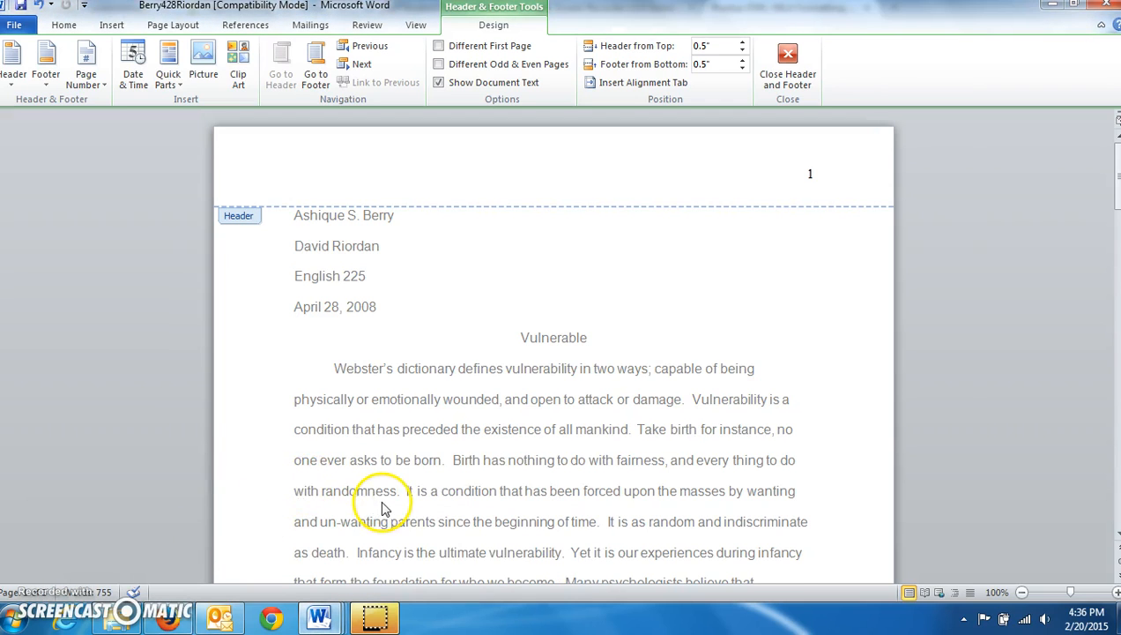
{"action": "scroll", "coordinate": [386, 509], "scroll_direction": "down", "scroll_amount": 1}
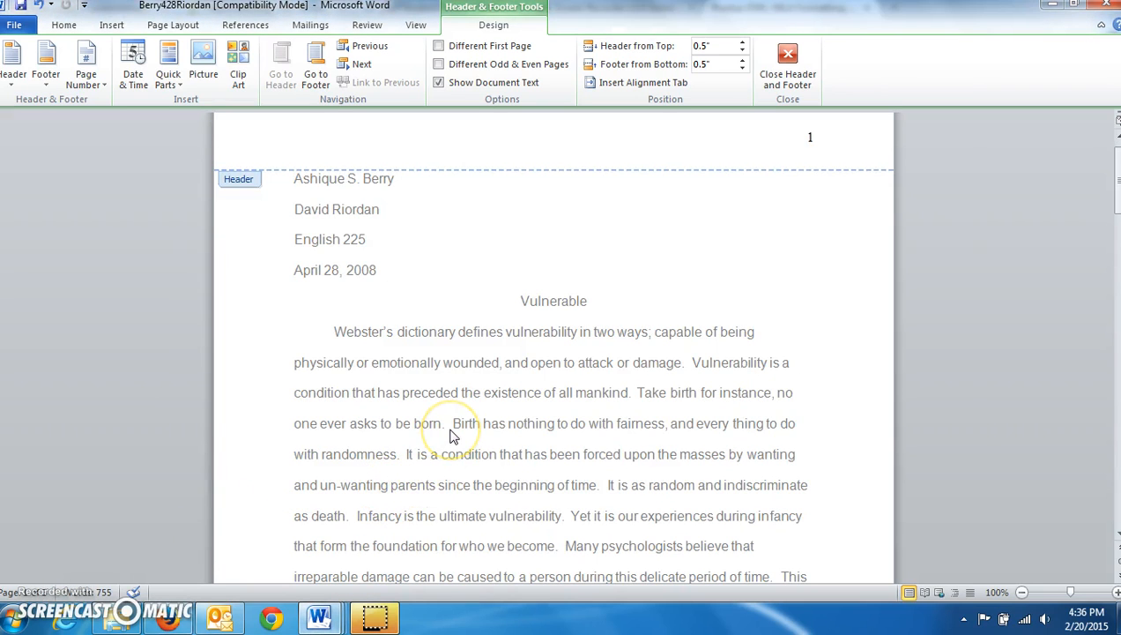
{"action": "left_click", "coordinate": [588, 241]}
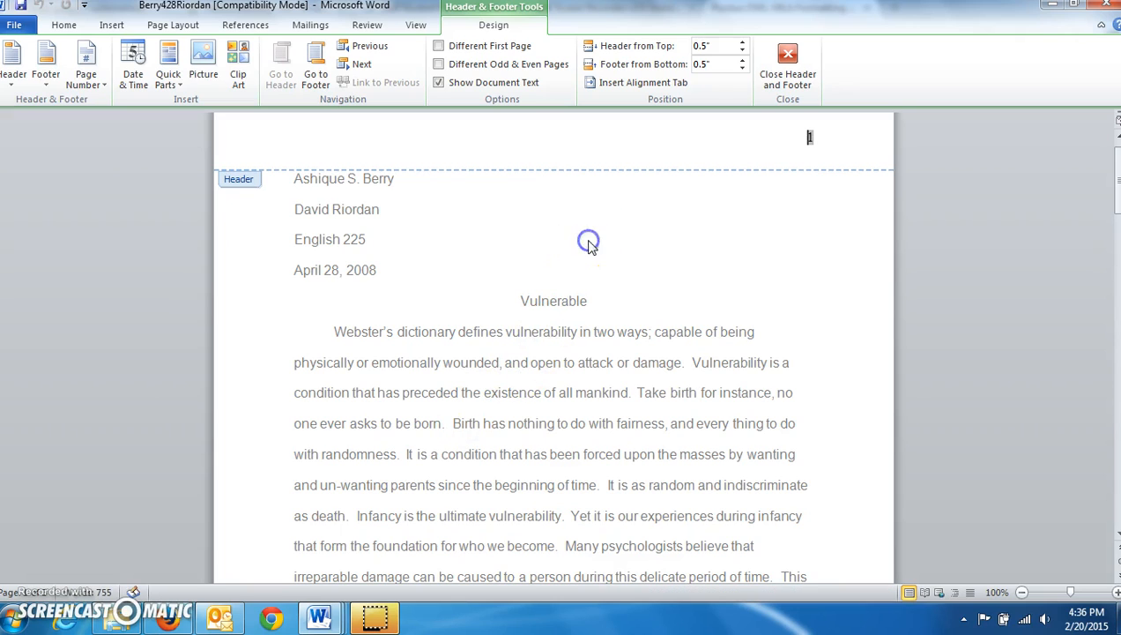
{"action": "scroll", "coordinate": [781, 399], "scroll_direction": "up", "scroll_amount": 1}
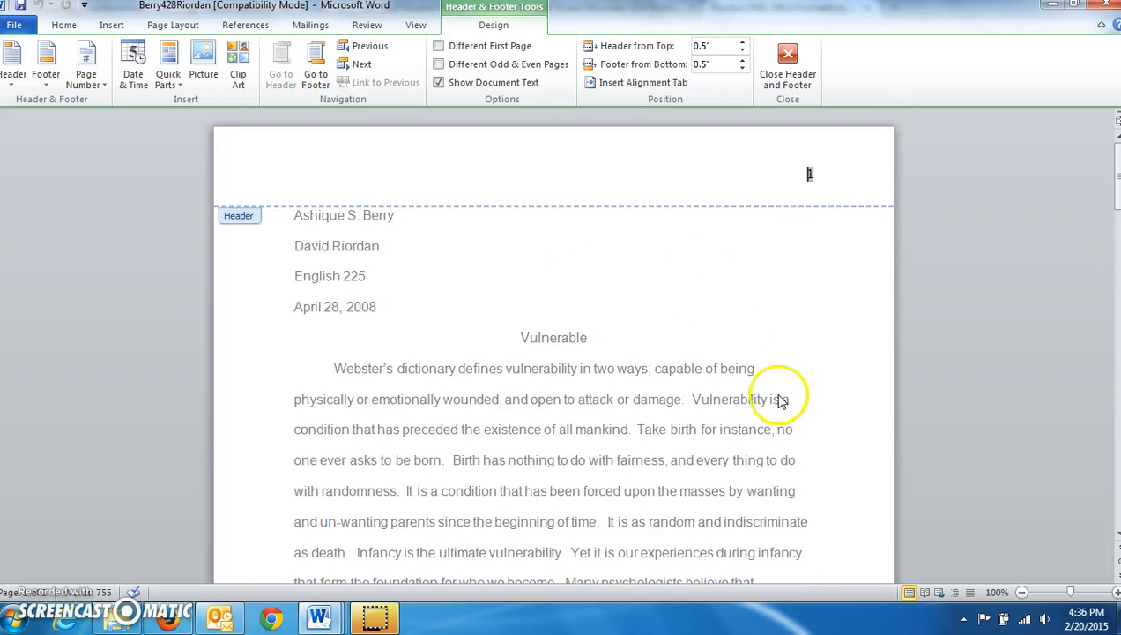
{"action": "double_click", "coordinate": [713, 327]}
{"action": "scroll", "coordinate": [712, 420], "scroll_direction": "up", "scroll_amount": 12}
{"action": "scroll", "coordinate": [673, 423], "scroll_direction": "up", "scroll_amount": 15}
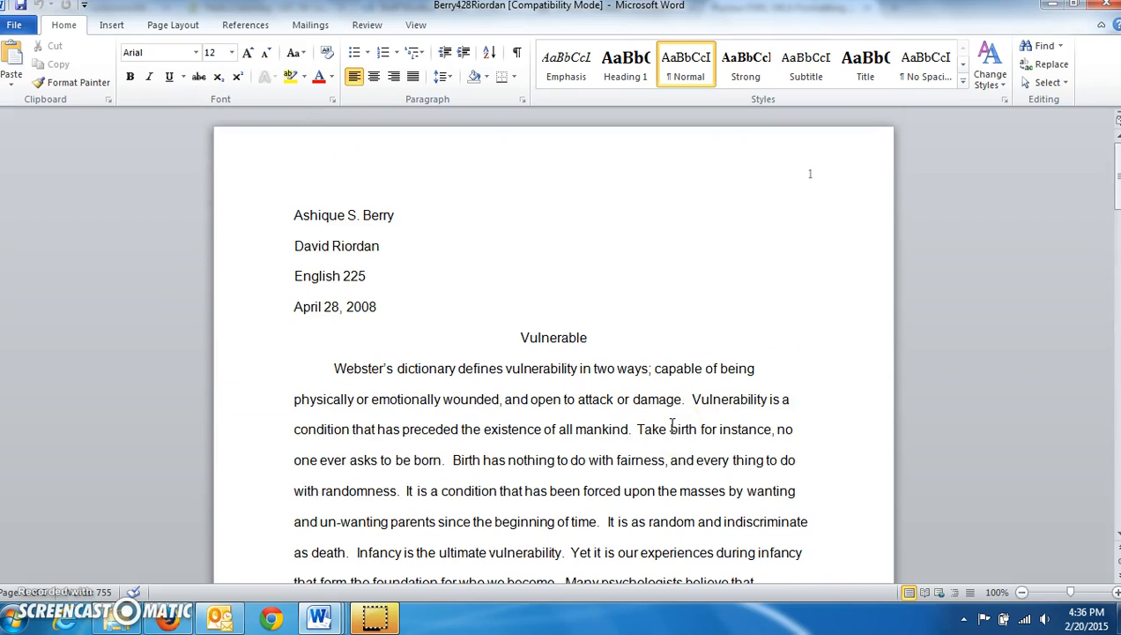
Create a new blank document (Document7) from File > New, dismissing the stray Open dialog
{"action": "left_click", "coordinate": [11, 29]}
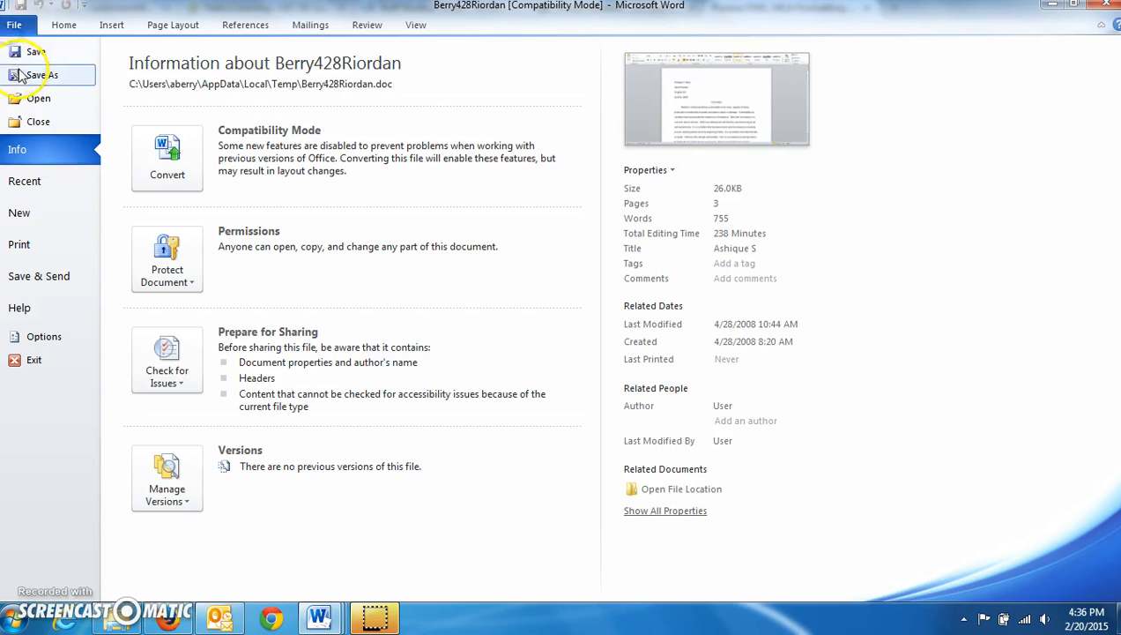
{"action": "key", "text": "Escape"}
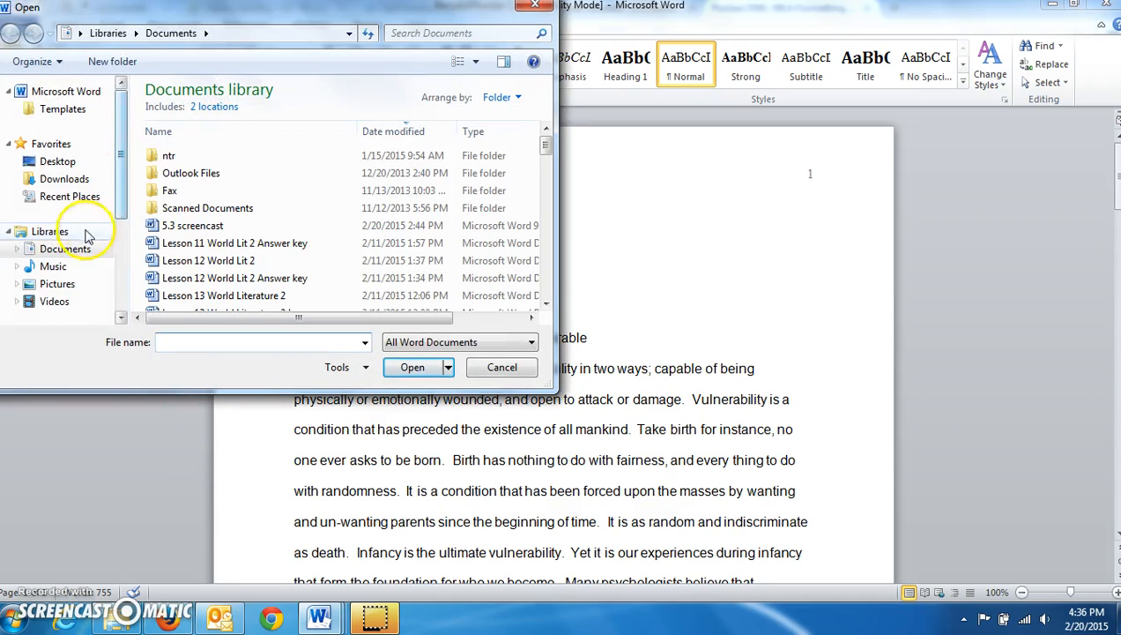
{"action": "left_click", "coordinate": [535, 6]}
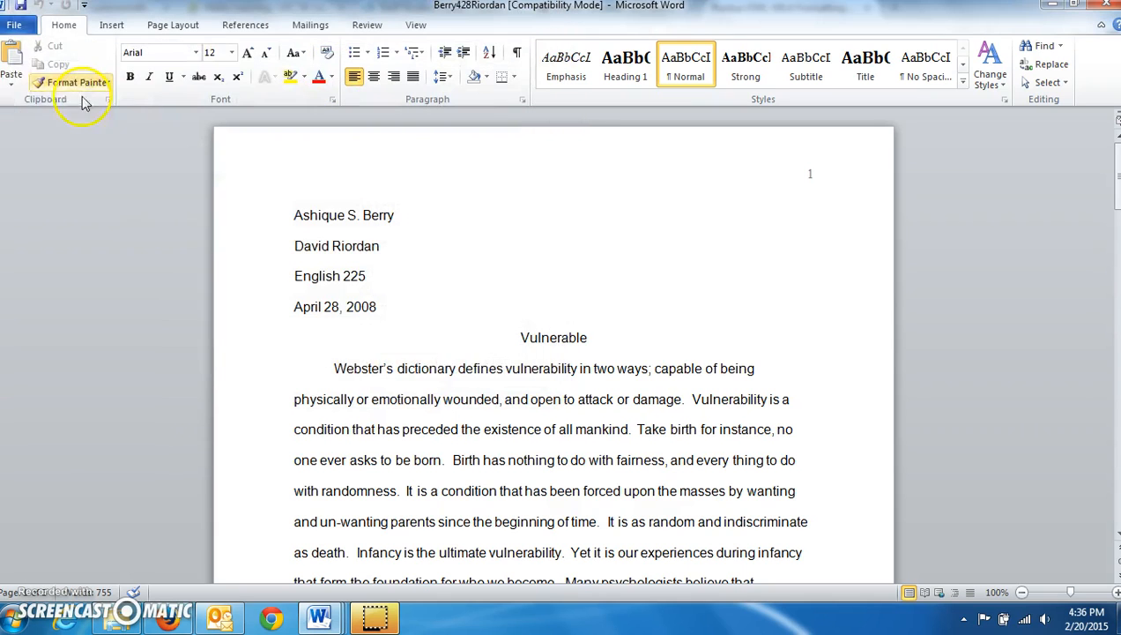
{"action": "left_click", "coordinate": [16, 26]}
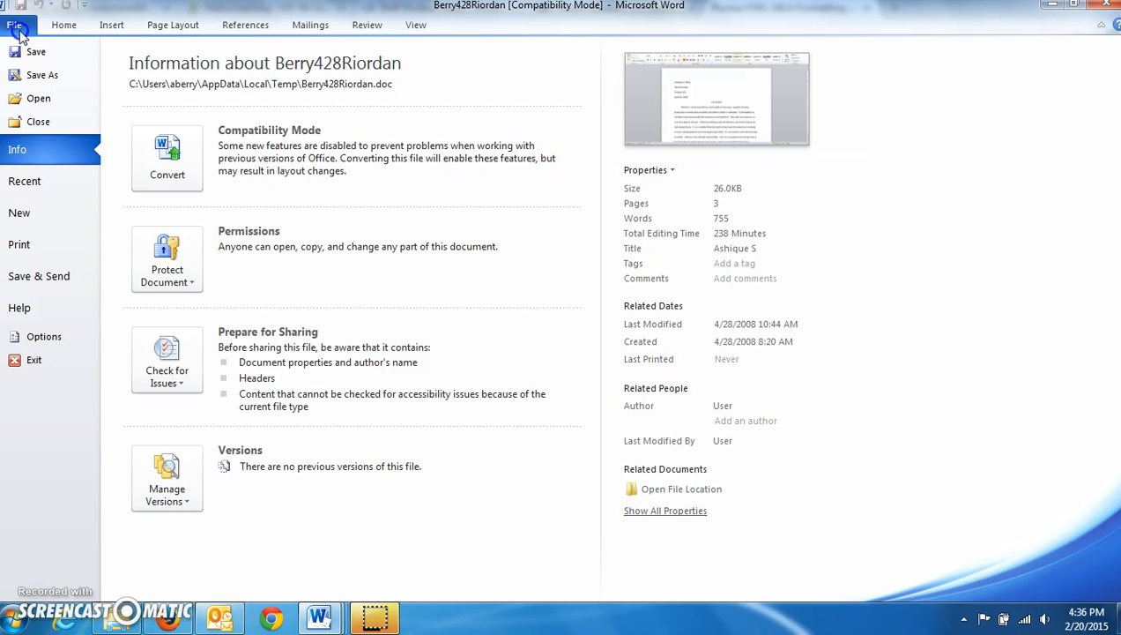
{"action": "left_click", "coordinate": [20, 213]}
{"action": "left_click", "coordinate": [828, 404]}
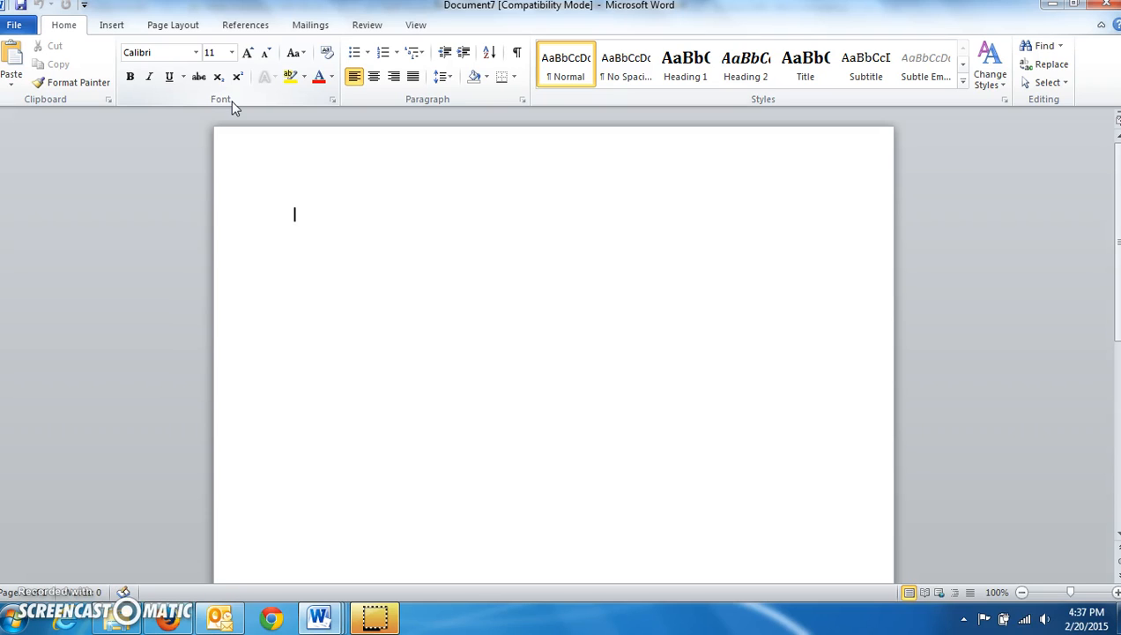
Change Document7's font to Arial at size 12
{"action": "left_click", "coordinate": [196, 54]}
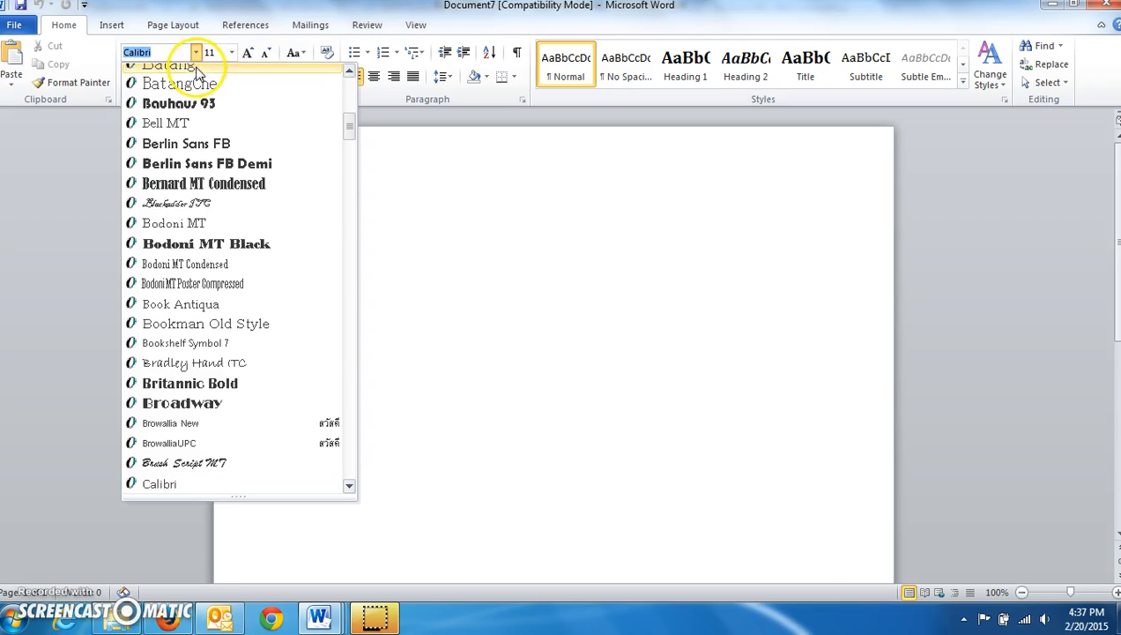
{"action": "scroll", "coordinate": [192, 194], "scroll_direction": "up", "scroll_amount": 4}
{"action": "scroll", "coordinate": [192, 193], "scroll_direction": "up", "scroll_amount": 1}
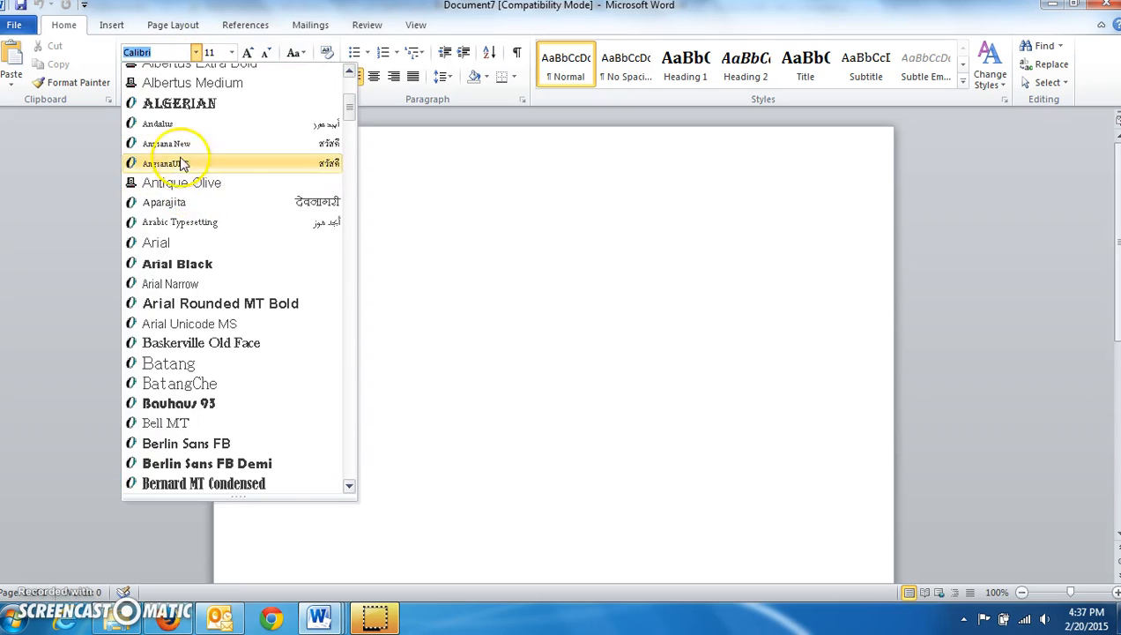
{"action": "left_click", "coordinate": [202, 244]}
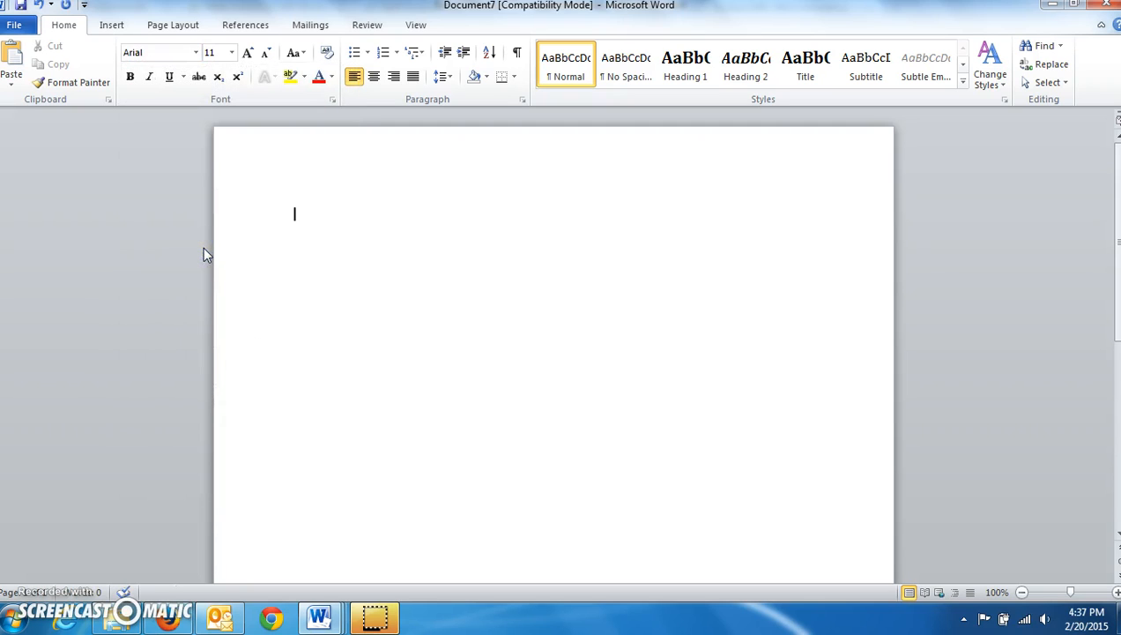
{"action": "left_click", "coordinate": [208, 245]}
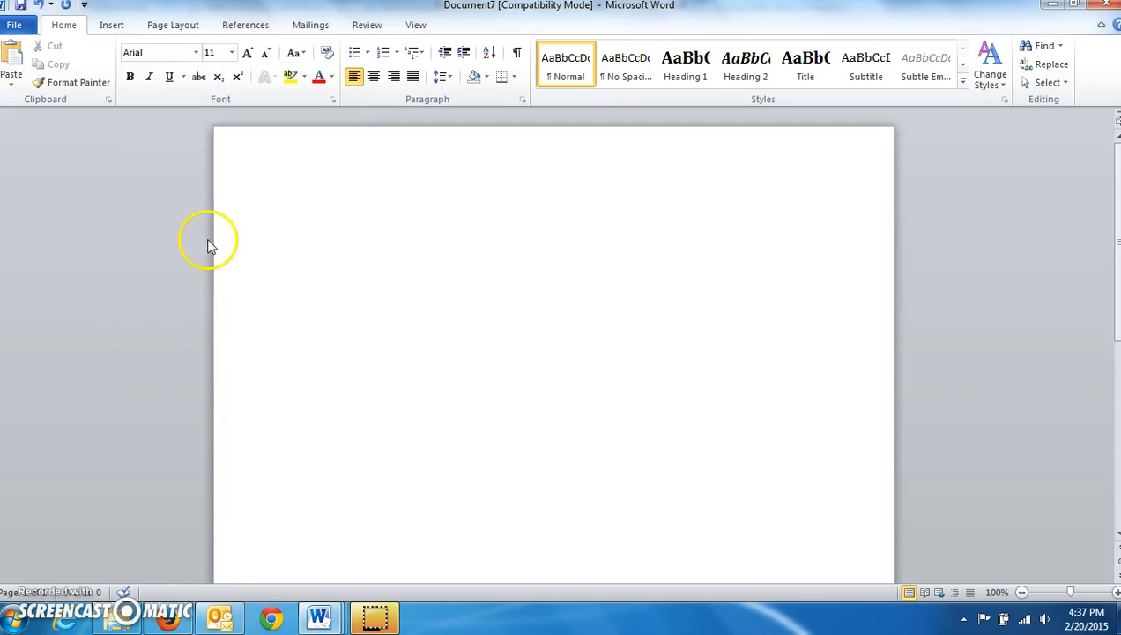
{"action": "left_click", "coordinate": [232, 53]}
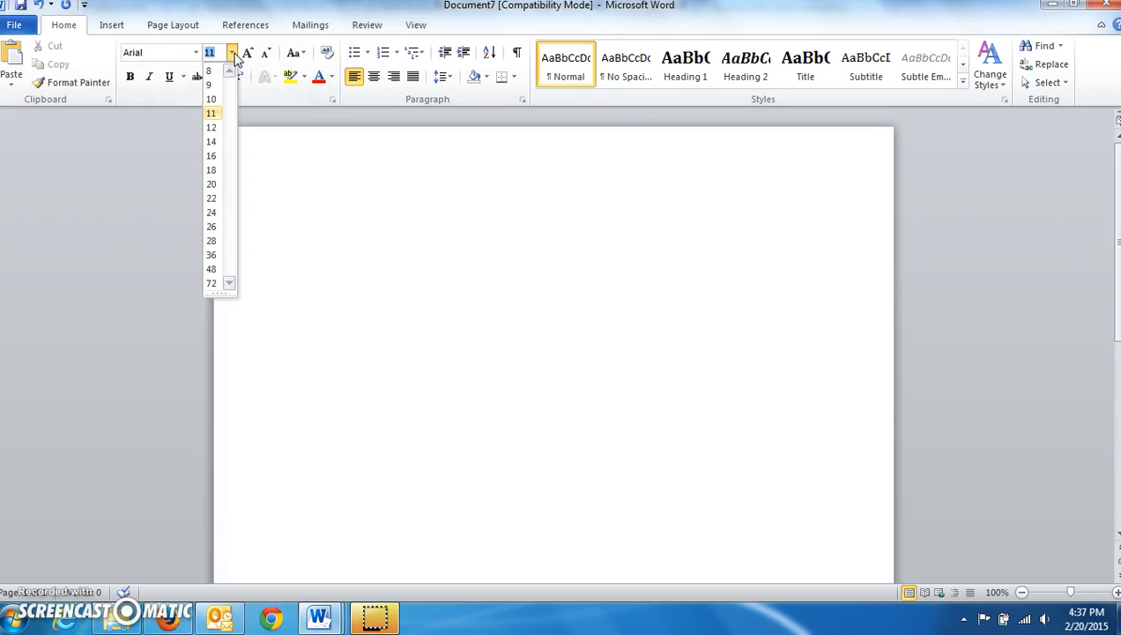
{"action": "left_click", "coordinate": [212, 128]}
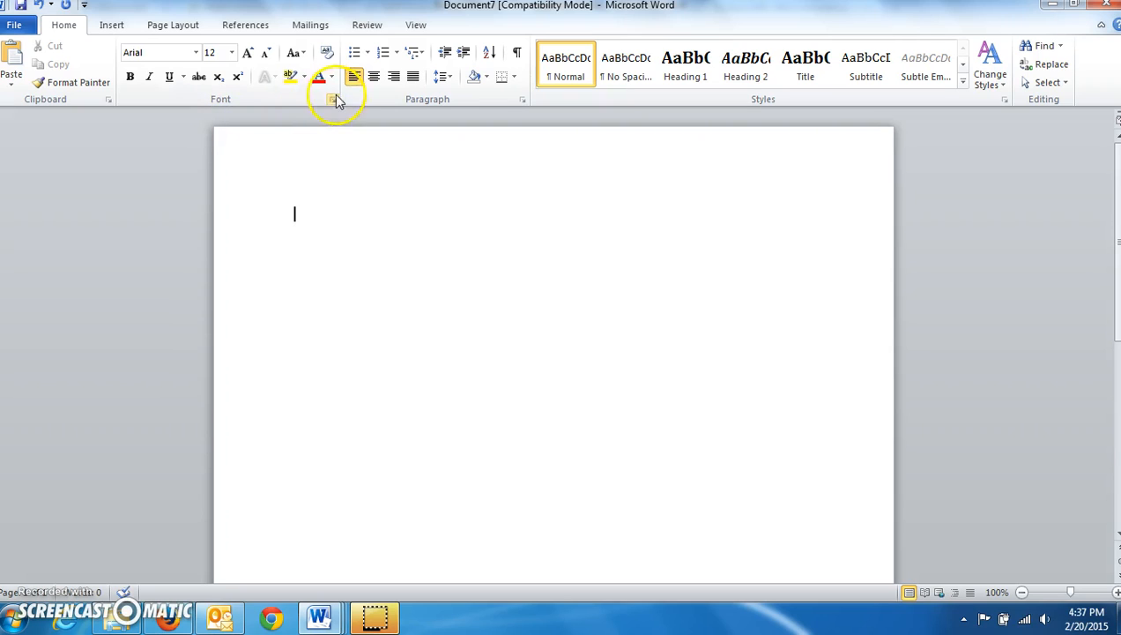
Apply 2.0 line spacing, remove space after paragraphs, and keep left alignment
{"action": "left_click", "coordinate": [443, 78]}
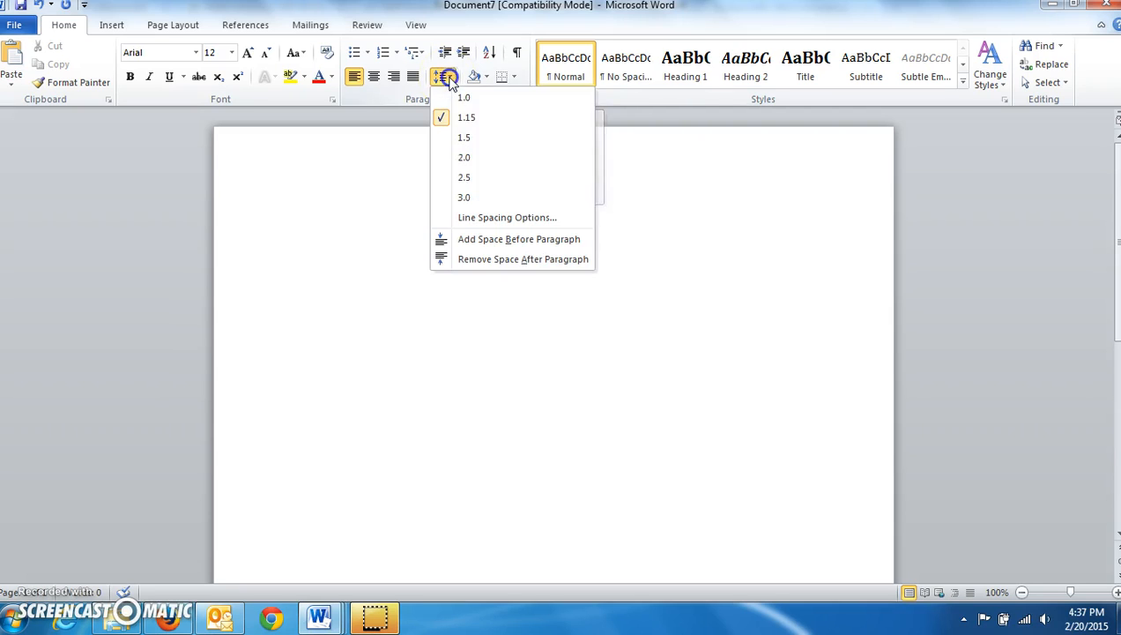
{"action": "left_click", "coordinate": [465, 157]}
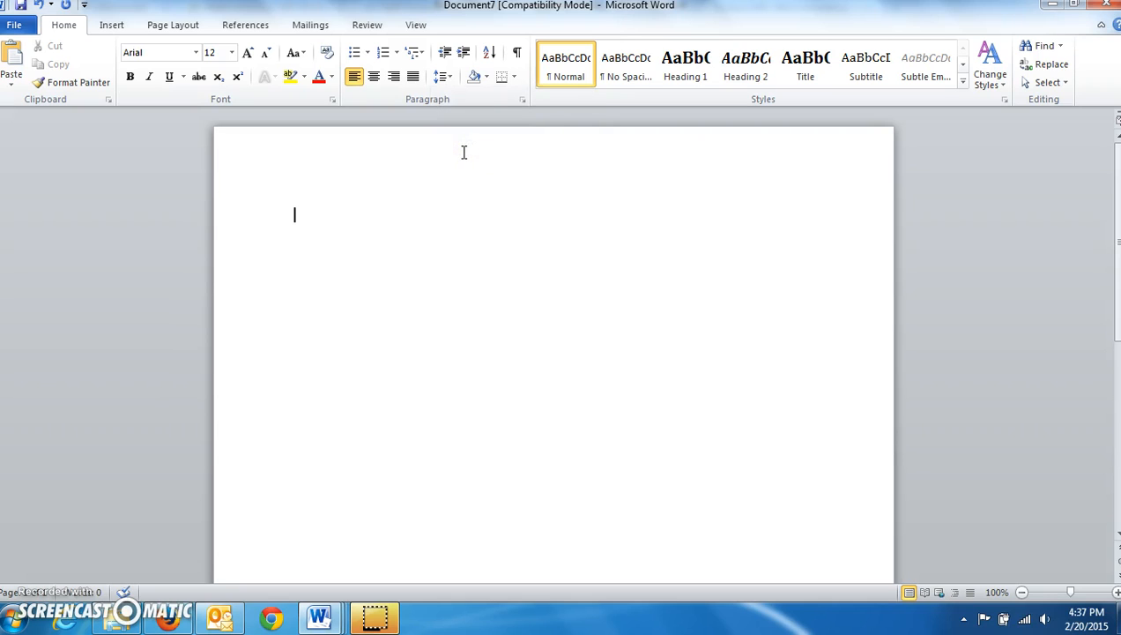
{"action": "left_click", "coordinate": [441, 77]}
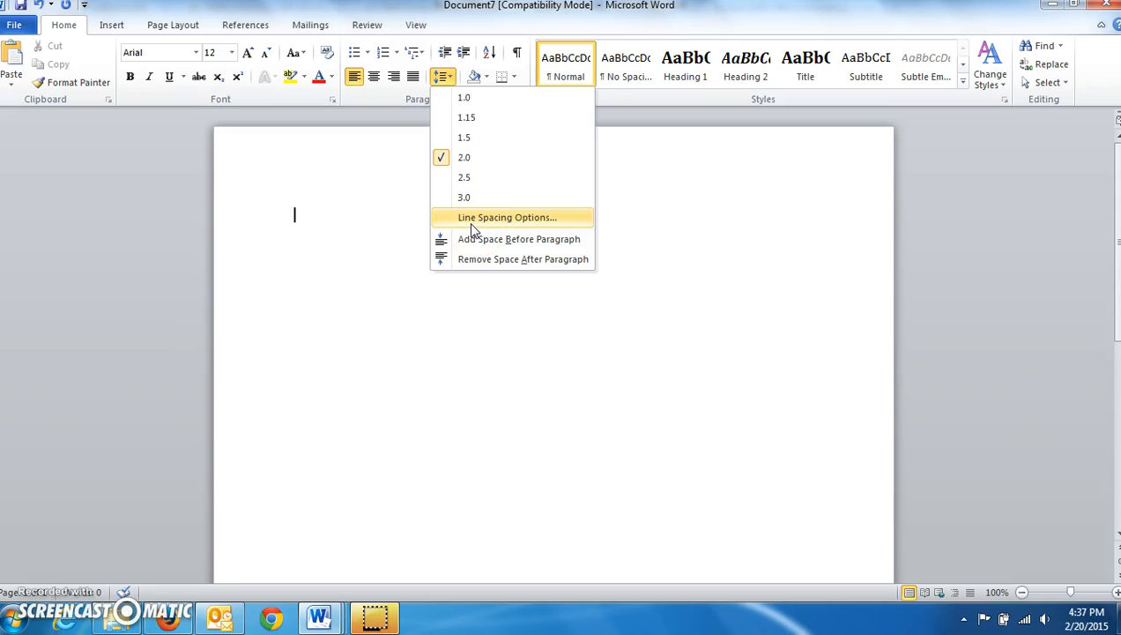
{"action": "left_click", "coordinate": [483, 258]}
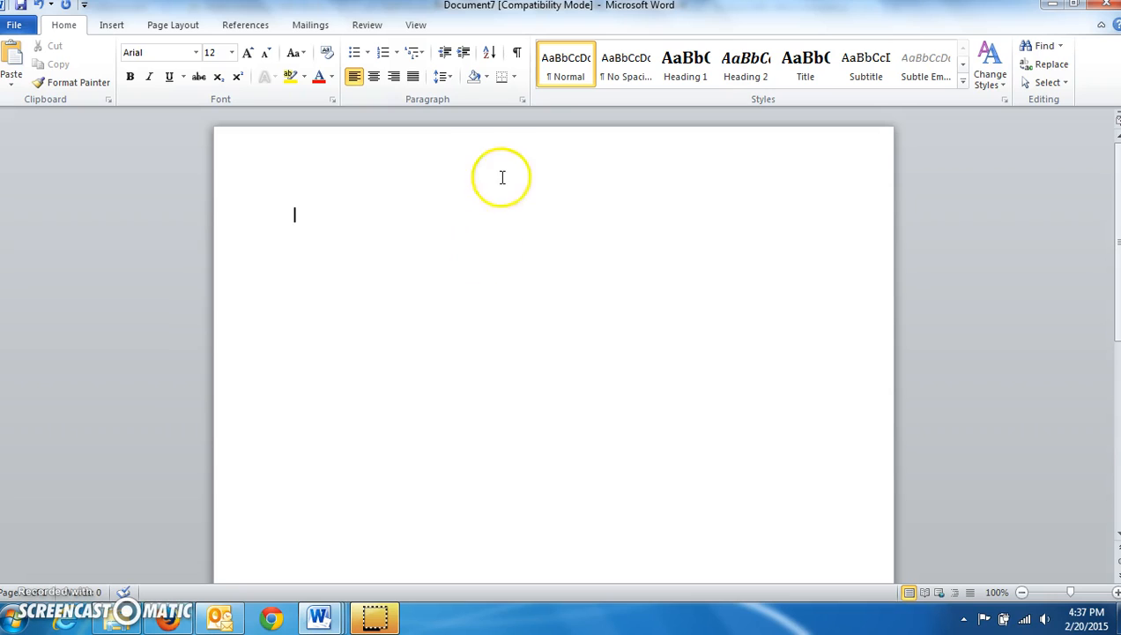
{"action": "left_click", "coordinate": [444, 77]}
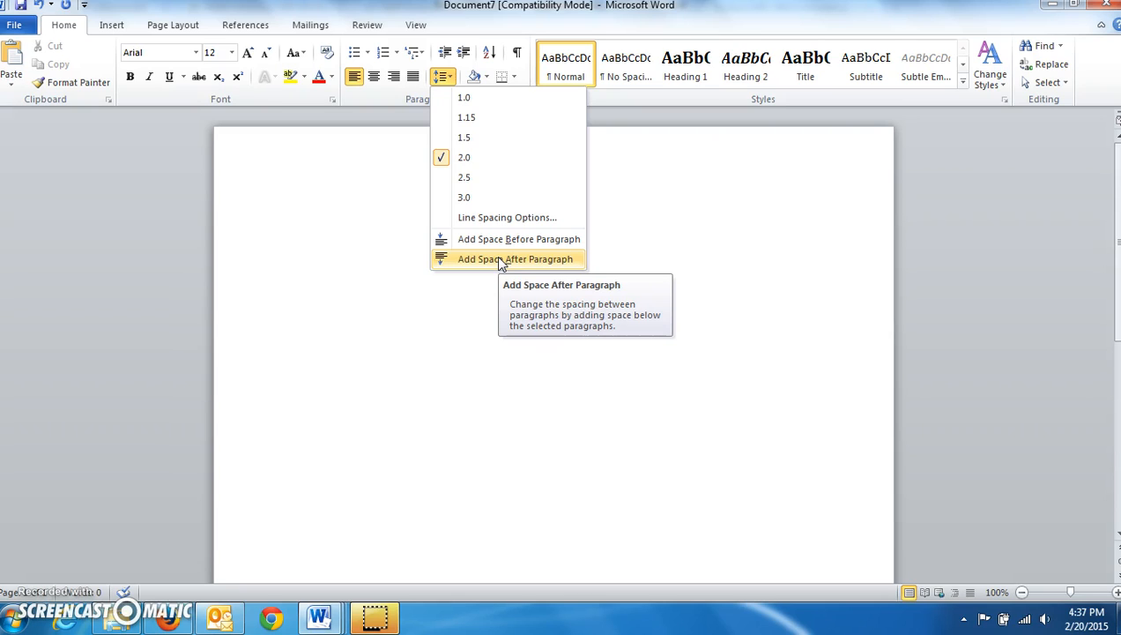
{"action": "left_click", "coordinate": [374, 244]}
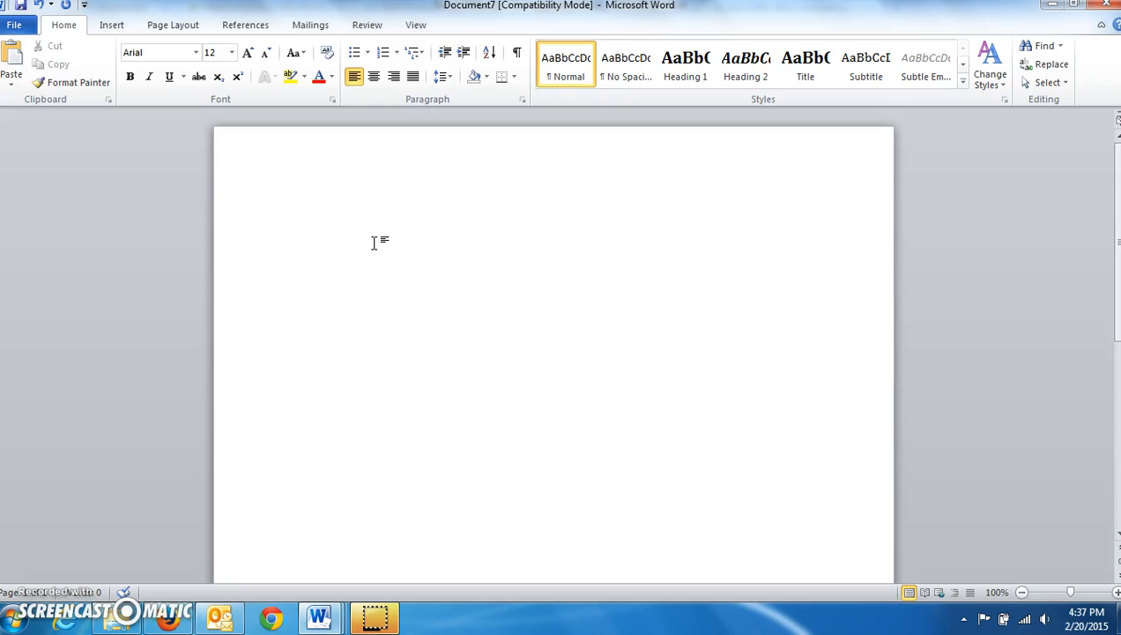
{"action": "left_click", "coordinate": [357, 78]}
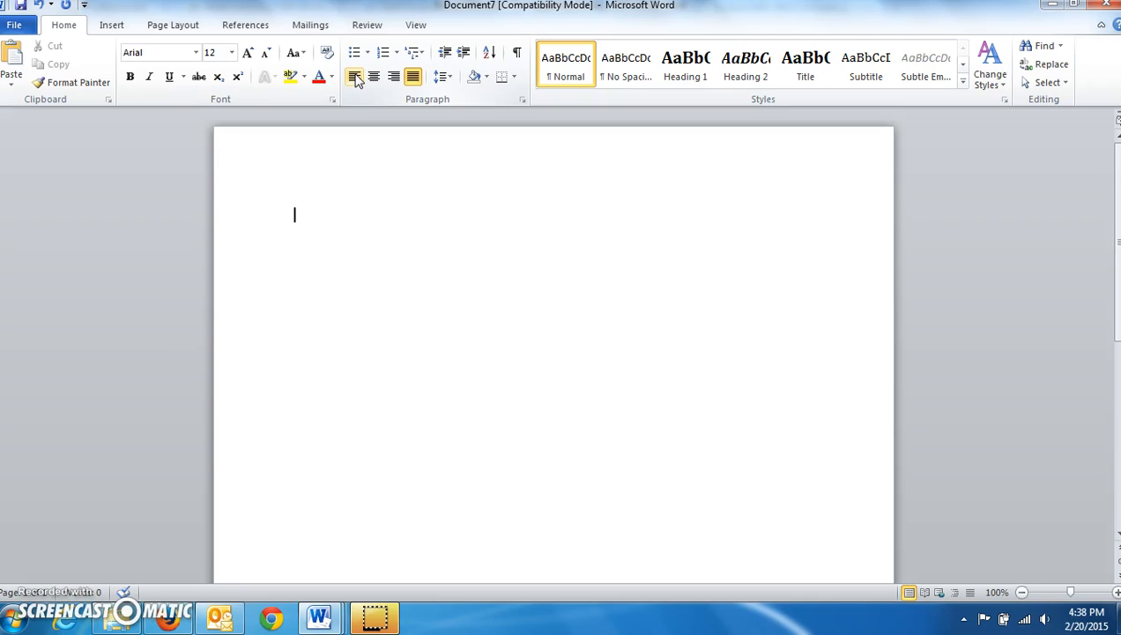
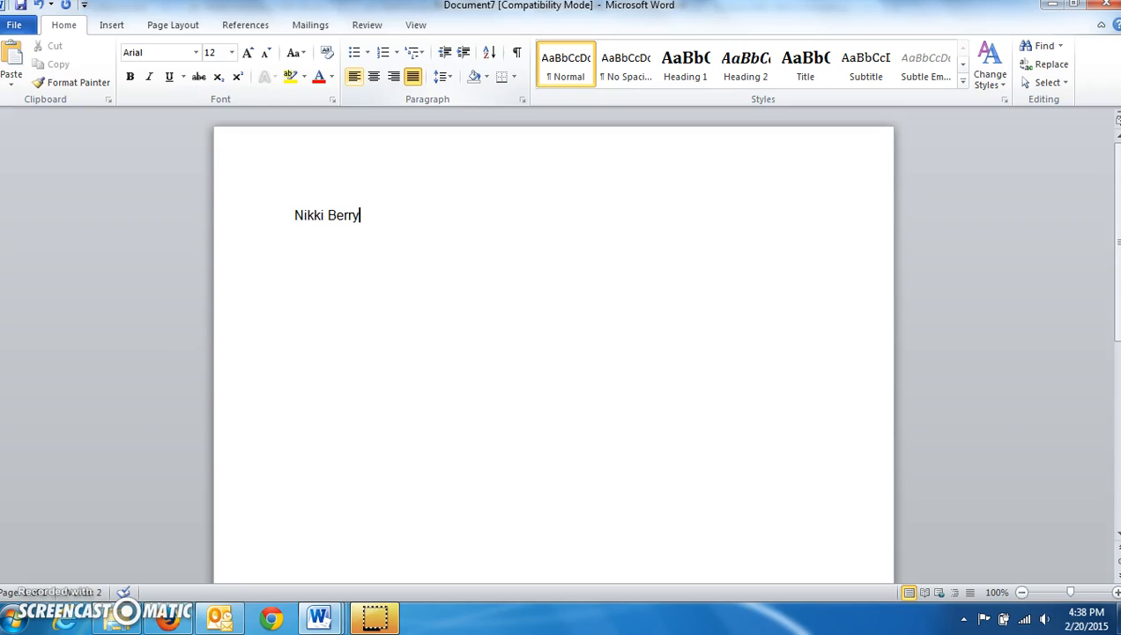
Type the heading lines: the student's name, the teacher's name, LEC 34, and February 20, 2015
{"action": "key", "text": "Return"}
{"action": "type", "text": "Mr. Starr"}
{"action": "key", "text": "Return"}
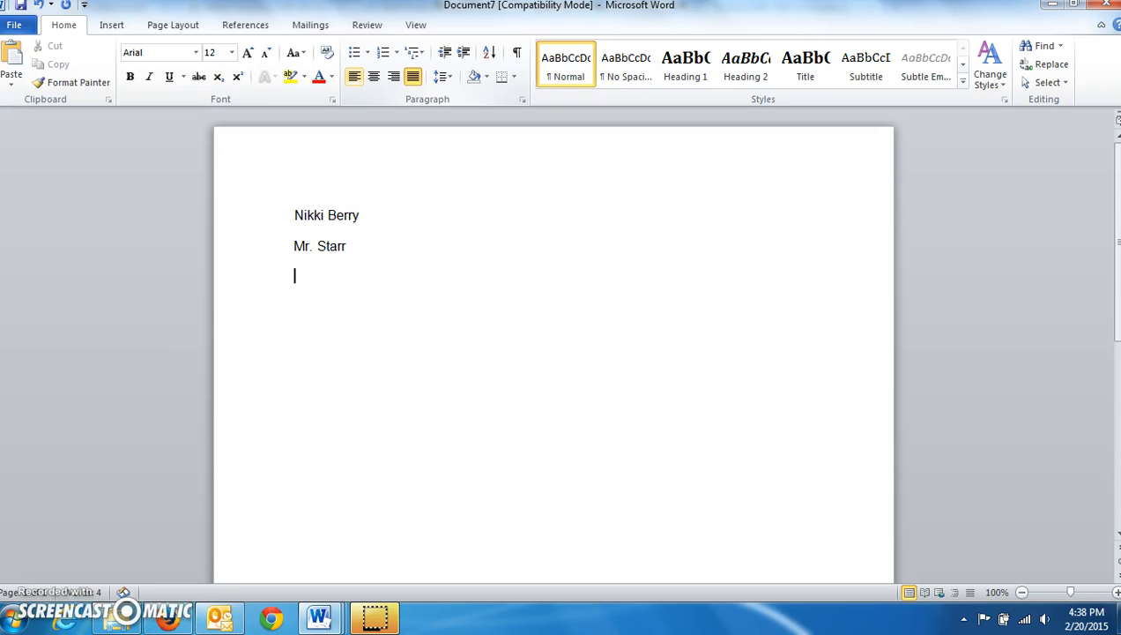
{"action": "type", "text": "LEC 34"}
{"action": "key", "text": "Return"}
{"action": "type", "text": "Feb"}
{"action": "key", "text": "BackSpace"}
{"action": "type", "text": "bruary 20"}
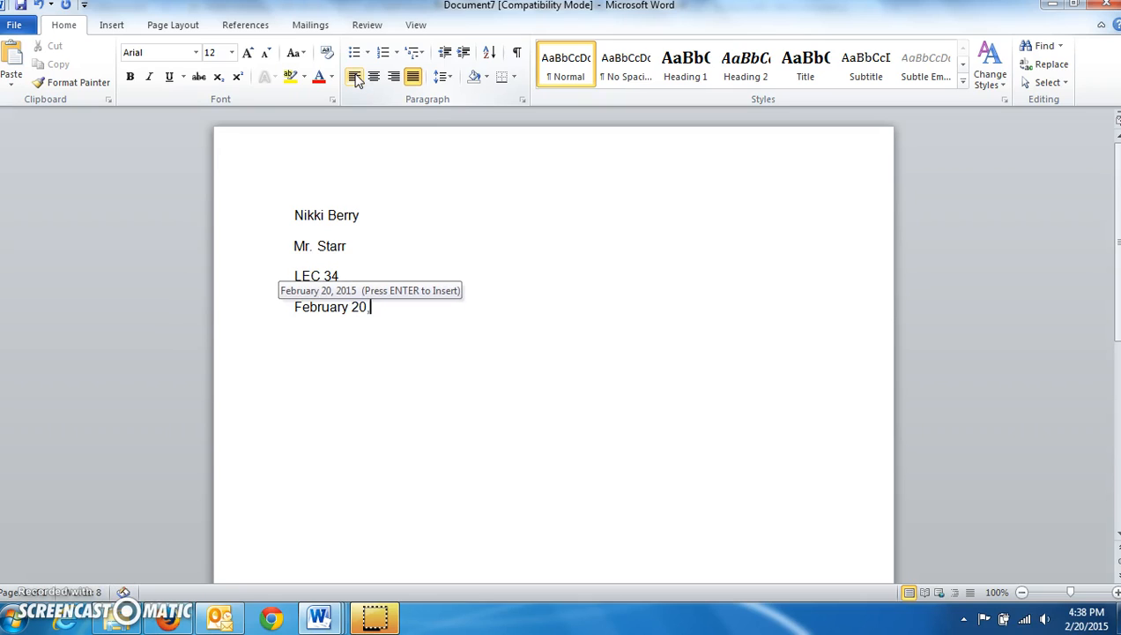
{"action": "key", "text": "Return"}
{"action": "key", "text": "Return"}
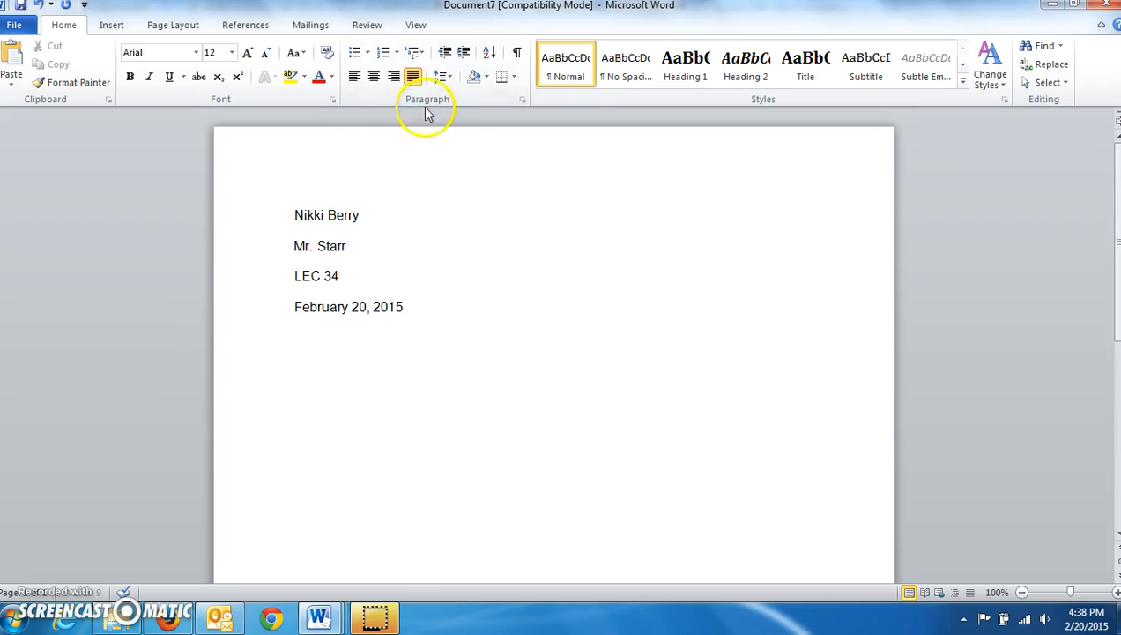
Type the centered title 'Webcast', then set the following line back to left alignment
{"action": "left_click", "coordinate": [374, 78]}
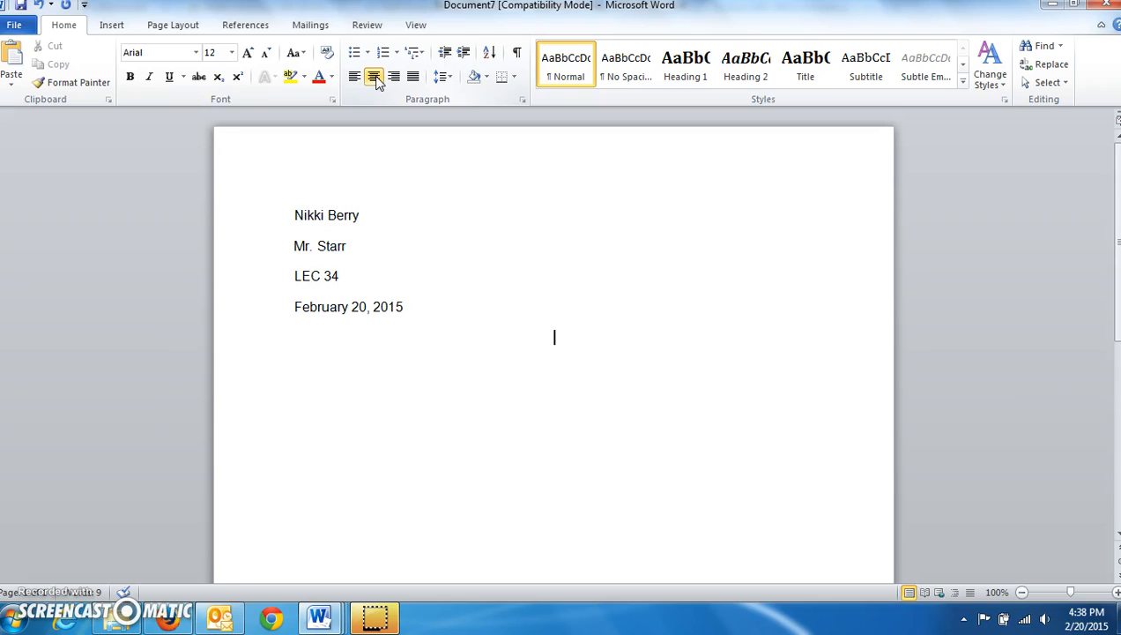
{"action": "type", "text": "Webcast"}
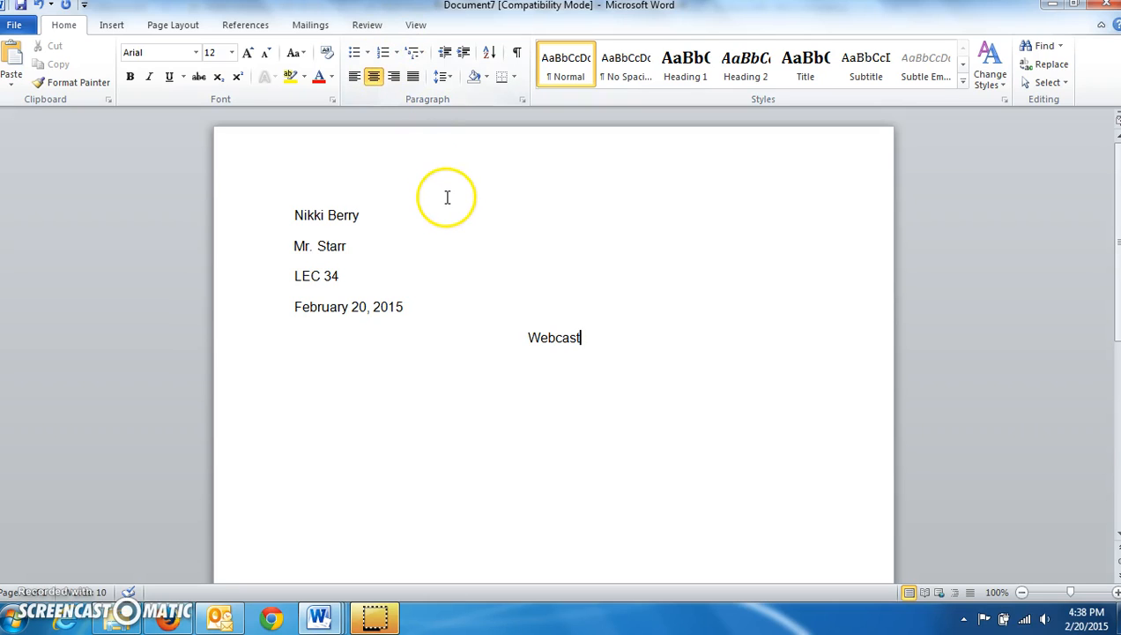
{"action": "key", "text": "Return"}
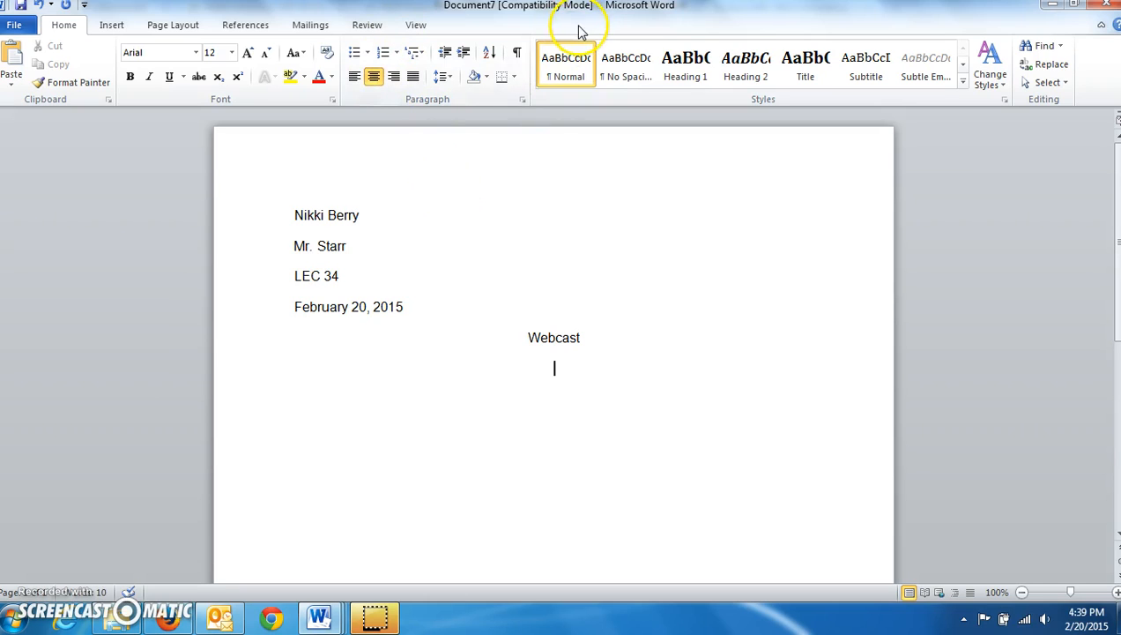
{"action": "left_click", "coordinate": [354, 80]}
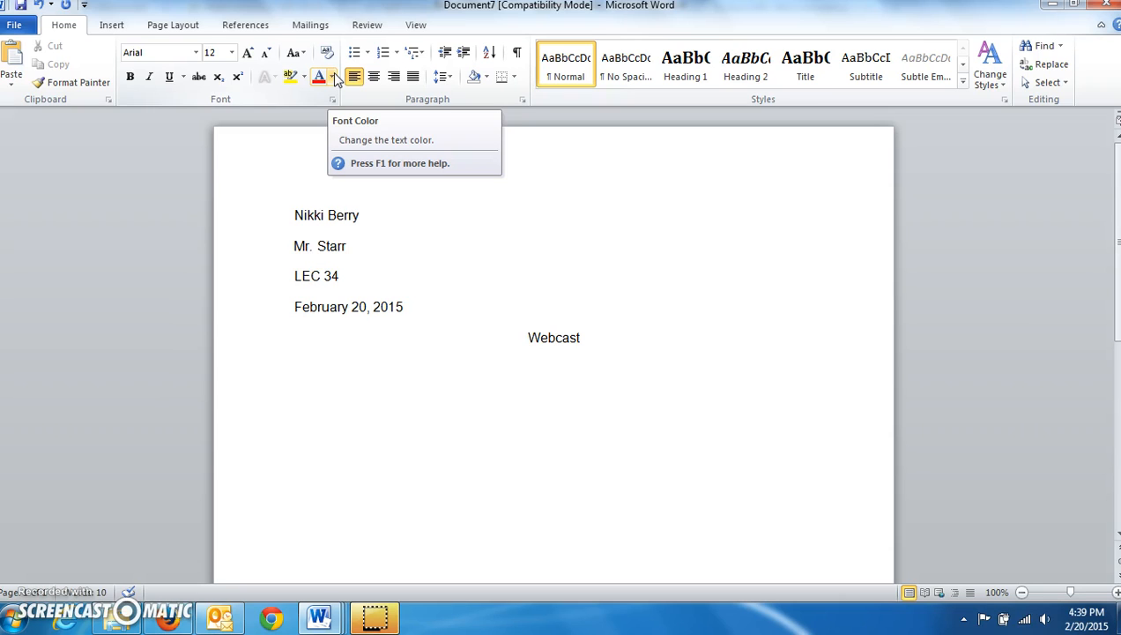
Insert a Plain Number 3 top-right page number with the student's surname before it
{"action": "left_click", "coordinate": [110, 29]}
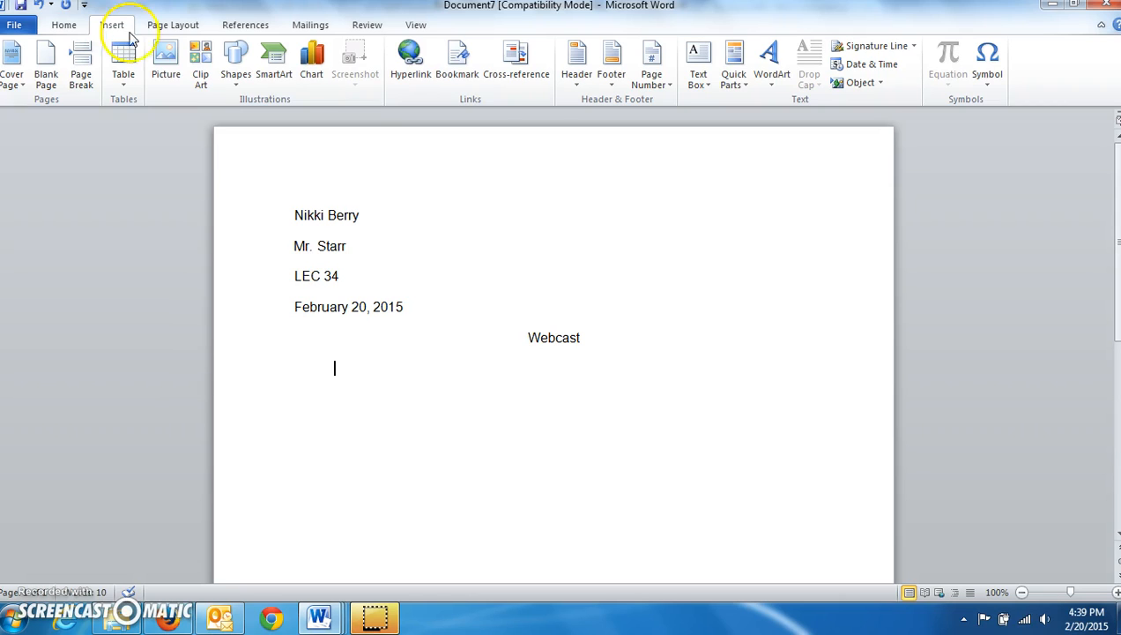
{"action": "left_click", "coordinate": [653, 83]}
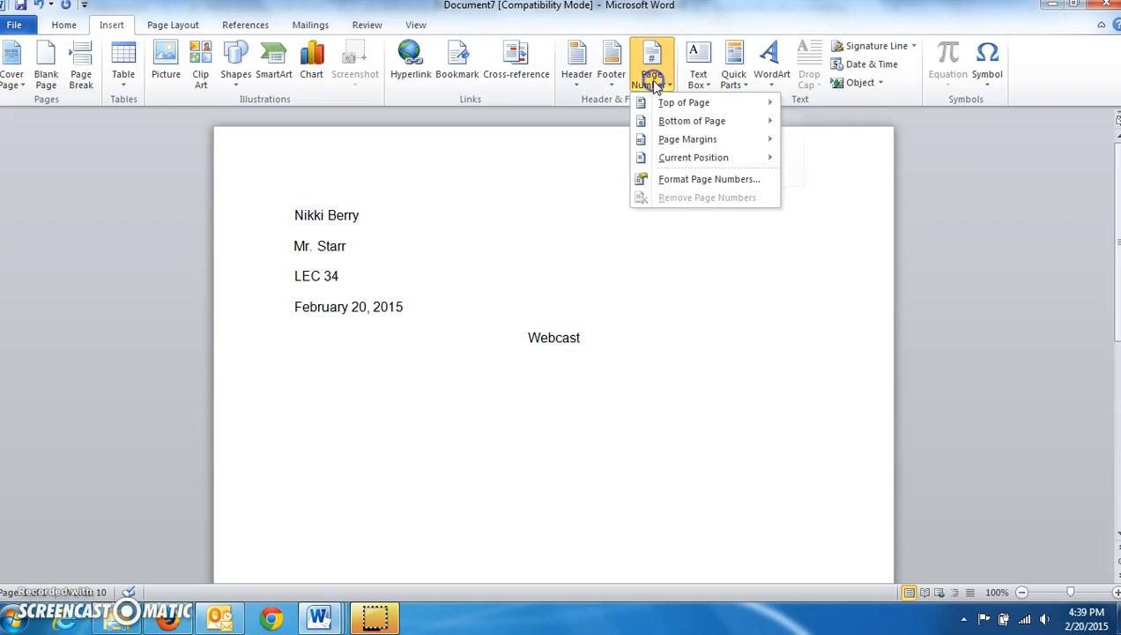
{"action": "left_click", "coordinate": [692, 101]}
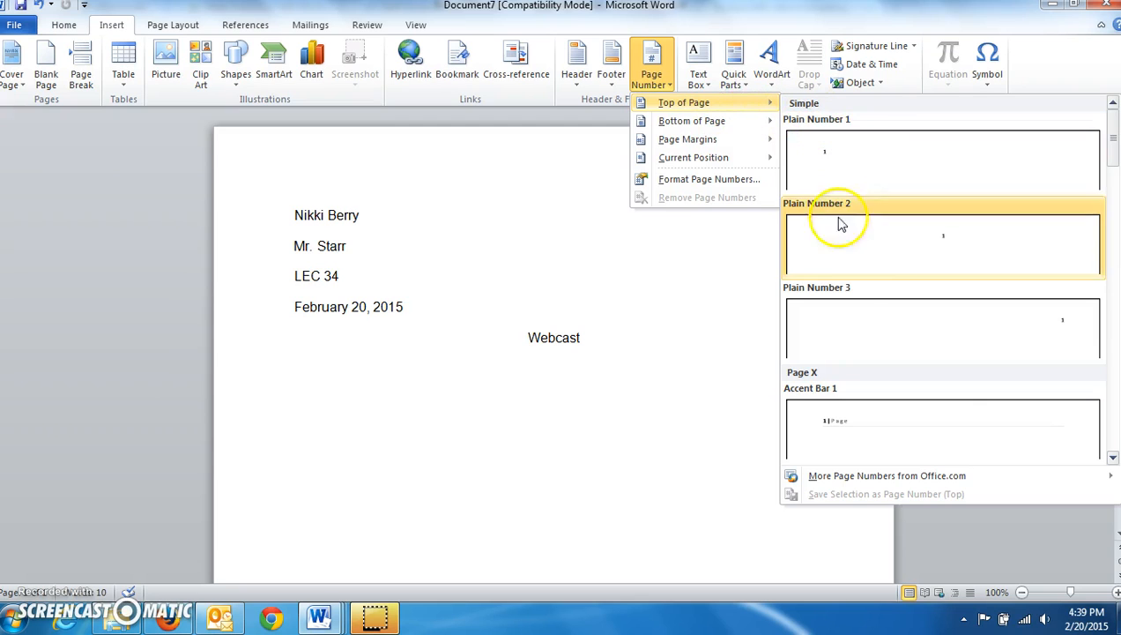
{"action": "left_click", "coordinate": [854, 333]}
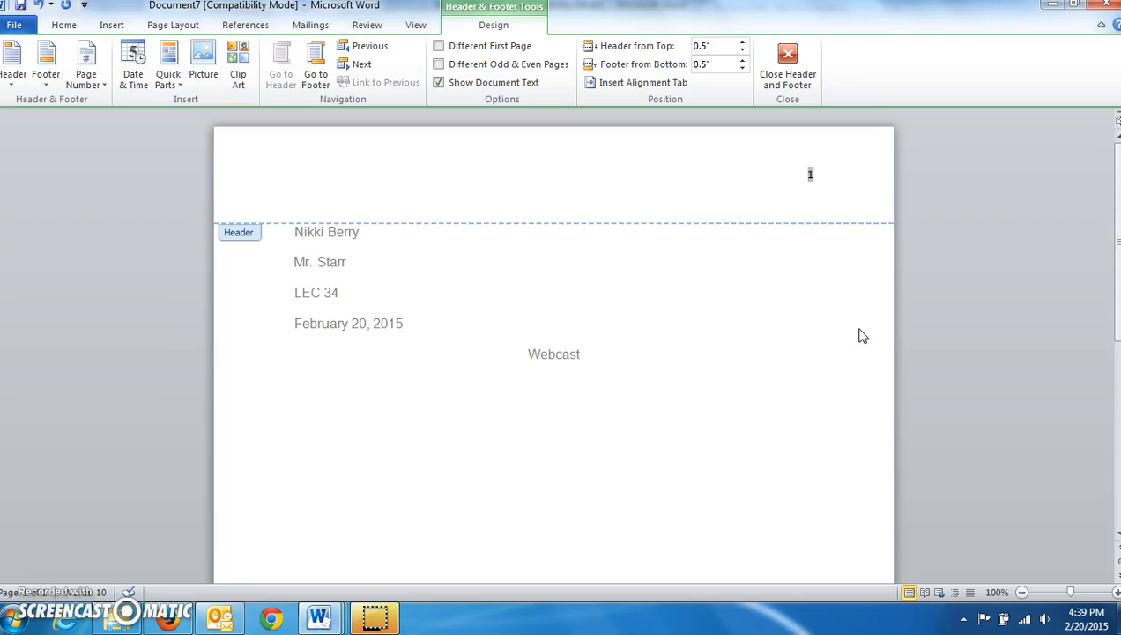
{"action": "type", "text": "Berry"}
{"action": "left_click", "coordinate": [788, 71]}
{"action": "left_click", "coordinate": [740, 384]}
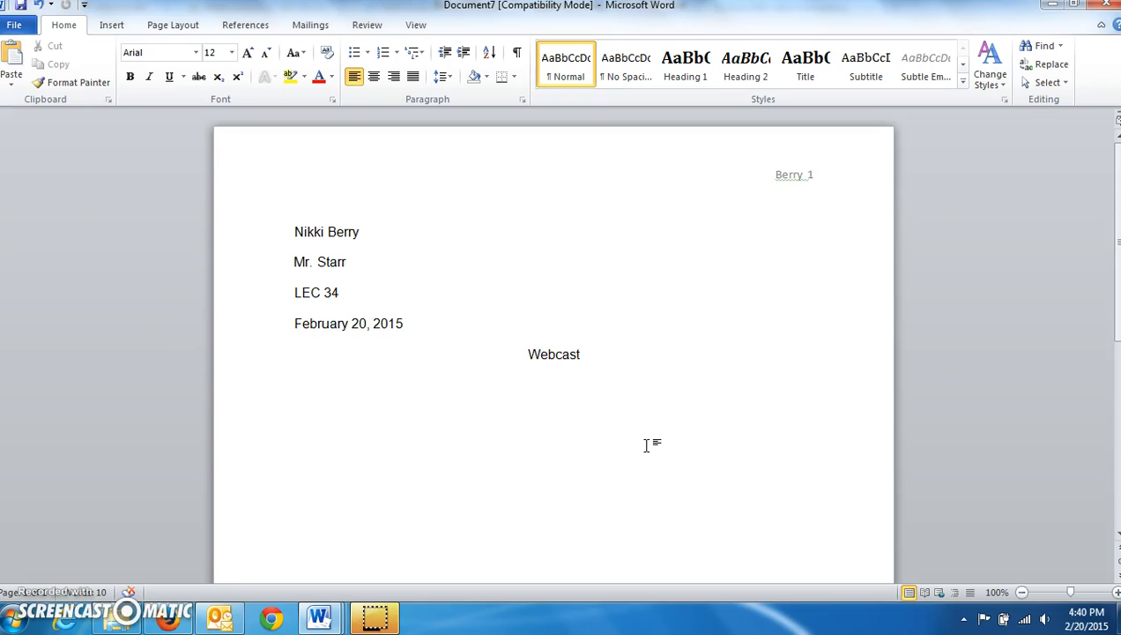
{"action": "mouse_move", "coordinate": [333, 619]}
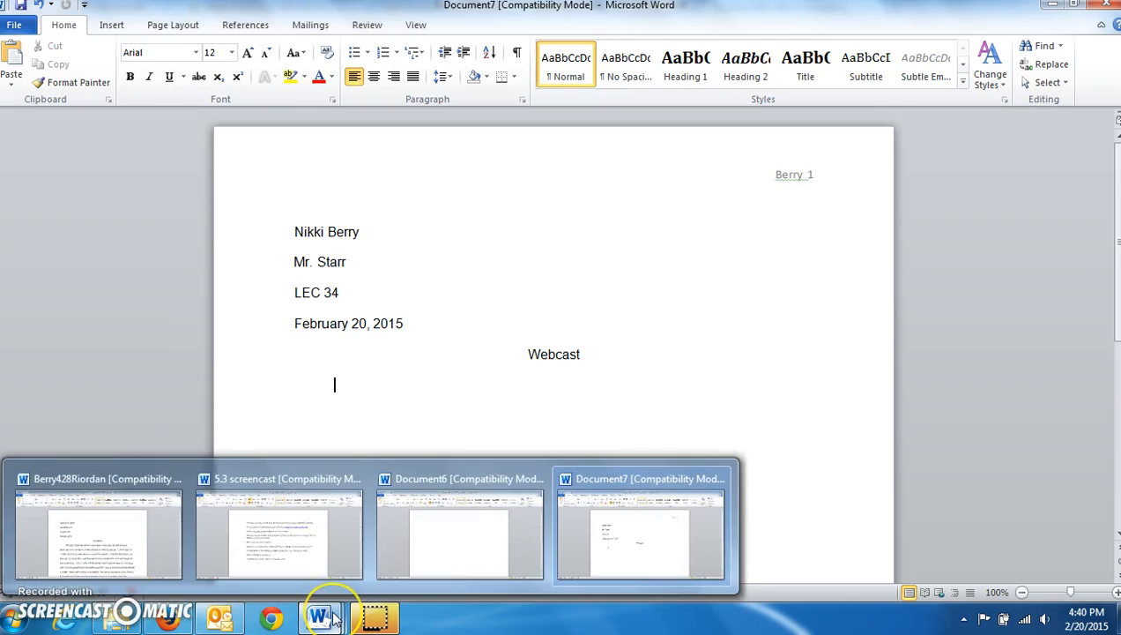
Switch to the sample essay 'Vulnerable' and scroll through its indented body paragraphs
{"action": "left_click", "coordinate": [161, 559]}
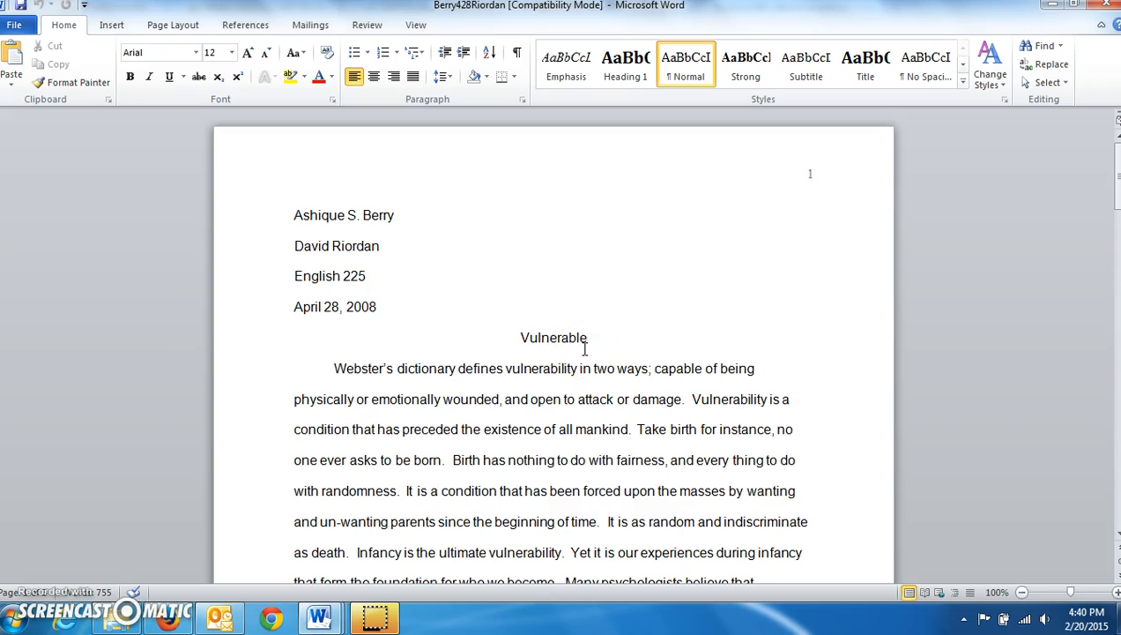
{"action": "scroll", "coordinate": [584, 350], "scroll_direction": "down", "scroll_amount": 1}
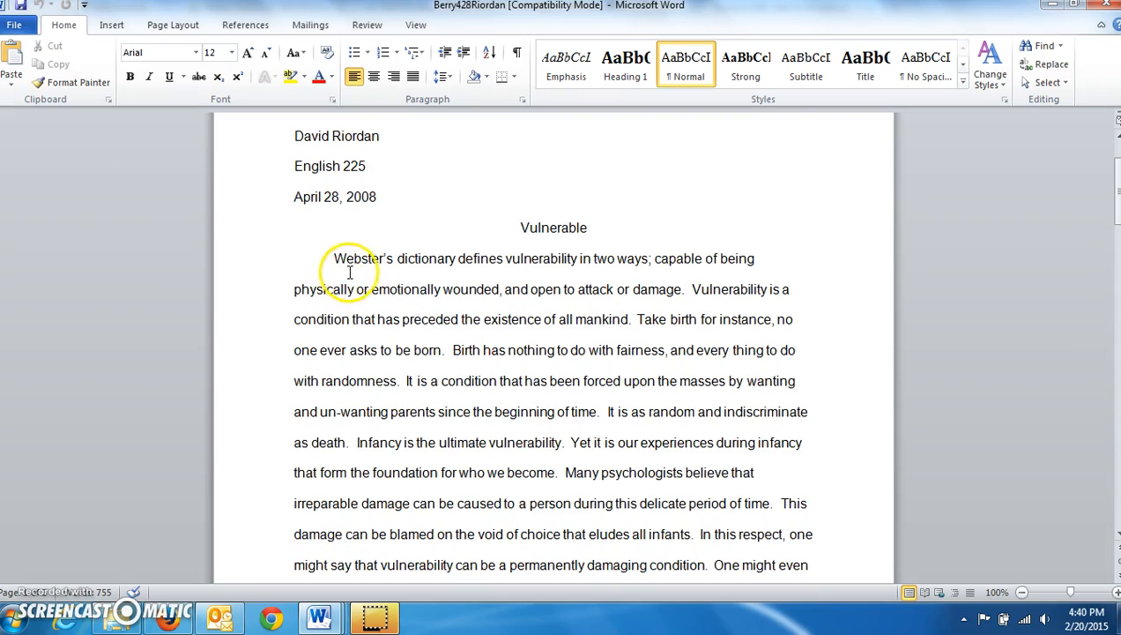
{"action": "scroll", "coordinate": [350, 265], "scroll_direction": "down", "scroll_amount": 2}
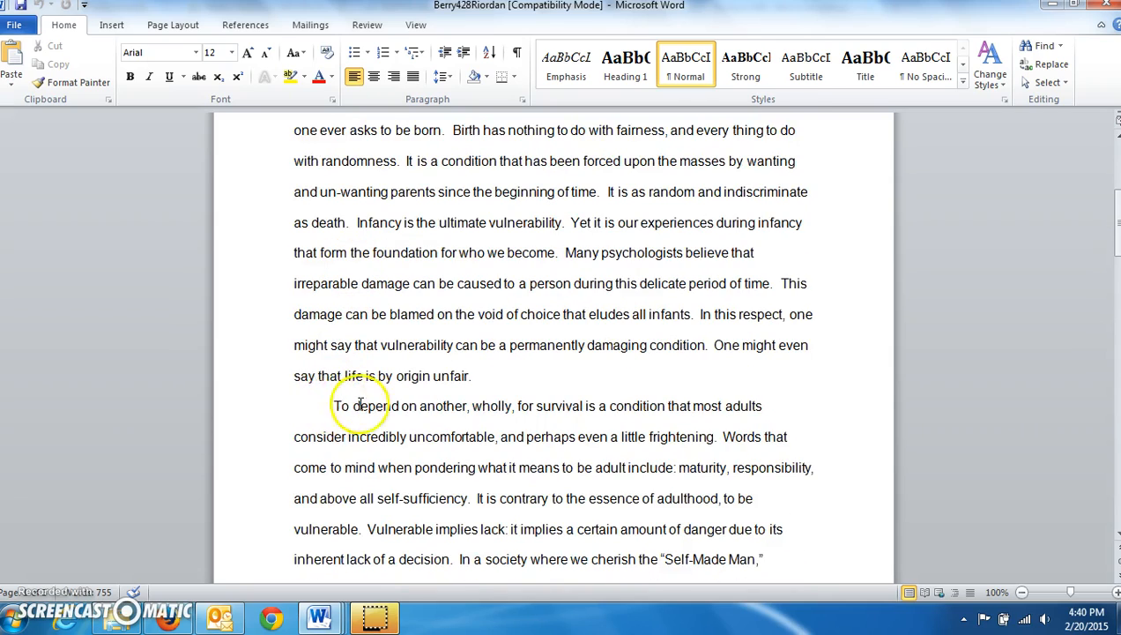
{"action": "scroll", "coordinate": [414, 380], "scroll_direction": "down", "scroll_amount": 2}
{"action": "scroll", "coordinate": [414, 380], "scroll_direction": "down", "scroll_amount": 2}
{"action": "scroll", "coordinate": [407, 366], "scroll_direction": "down", "scroll_amount": 4}
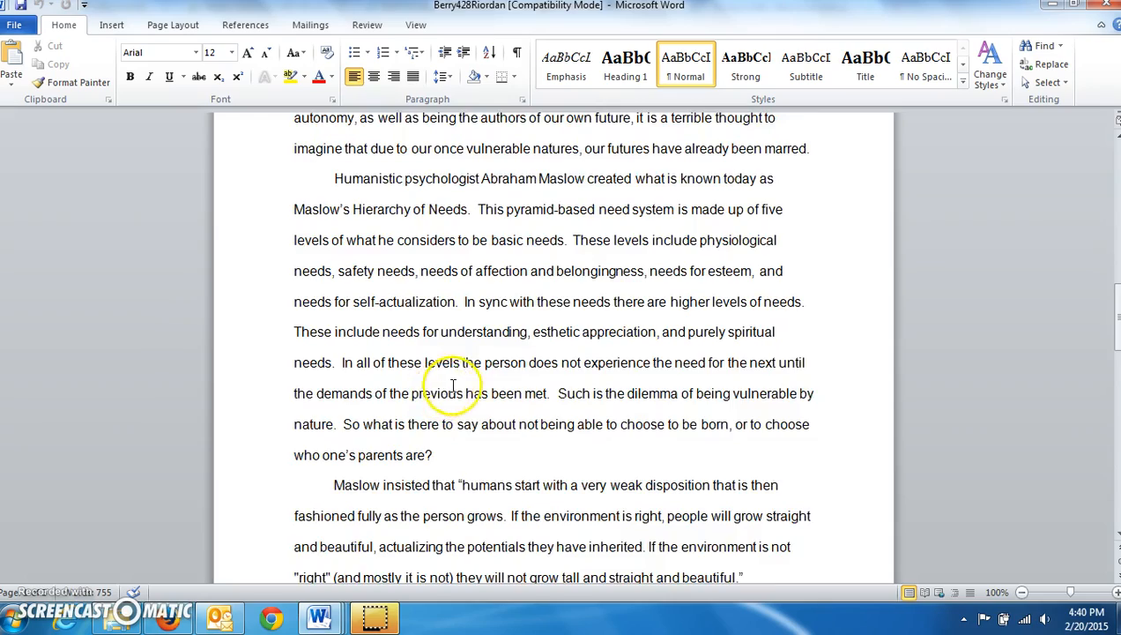
{"action": "scroll", "coordinate": [370, 370], "scroll_direction": "down", "scroll_amount": 2}
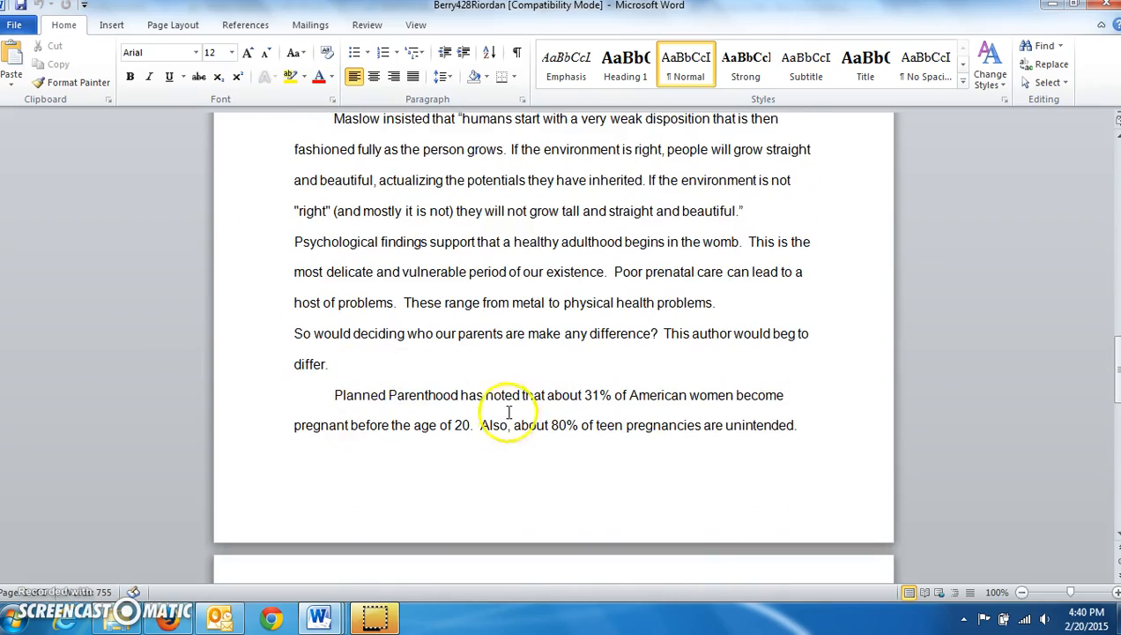
{"action": "scroll", "coordinate": [446, 313], "scroll_direction": "up", "scroll_amount": 4}
{"action": "scroll", "coordinate": [441, 313], "scroll_direction": "up", "scroll_amount": 10}
{"action": "scroll", "coordinate": [441, 313], "scroll_direction": "down", "scroll_amount": 1}
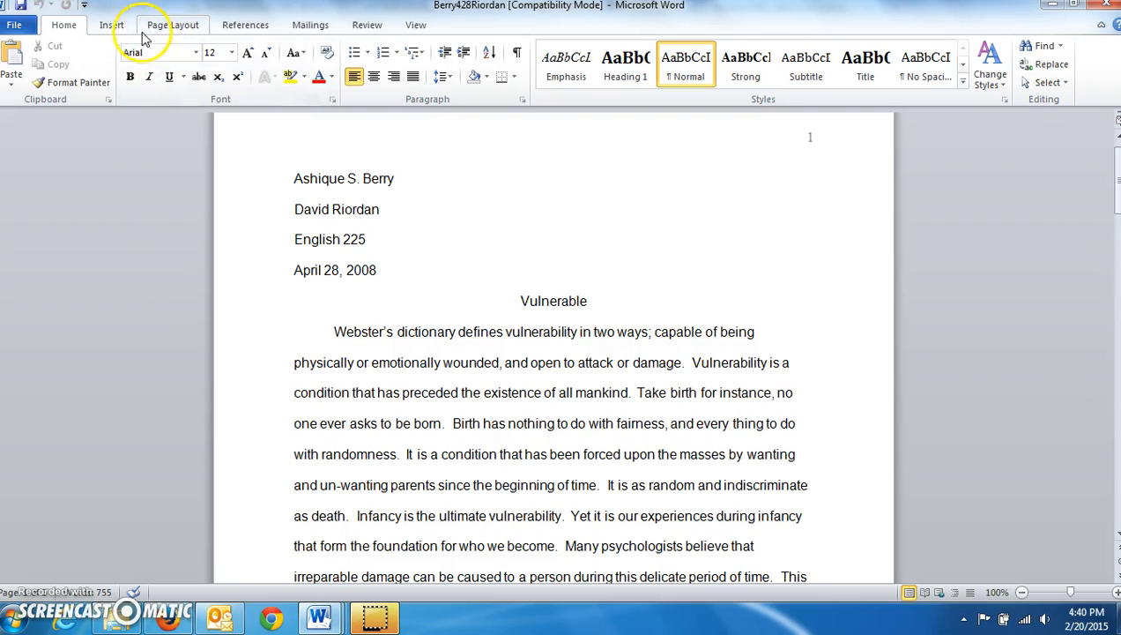
Reinsert the sample's header as a Plain Number 3 page number with the author's surname before it
{"action": "left_click", "coordinate": [115, 27]}
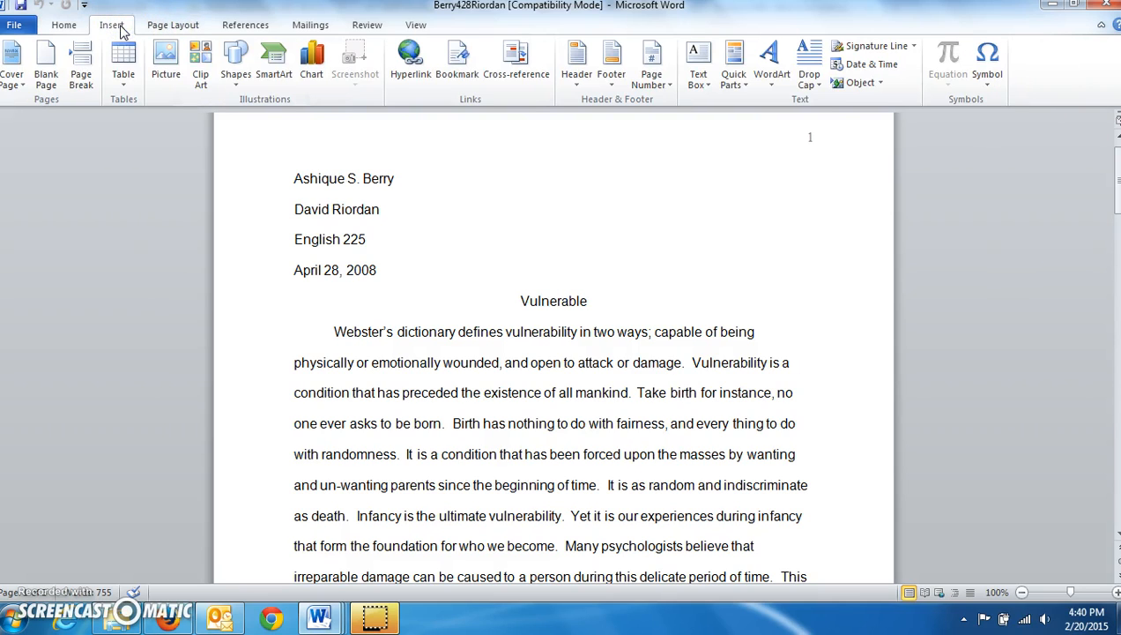
{"action": "left_click", "coordinate": [650, 82]}
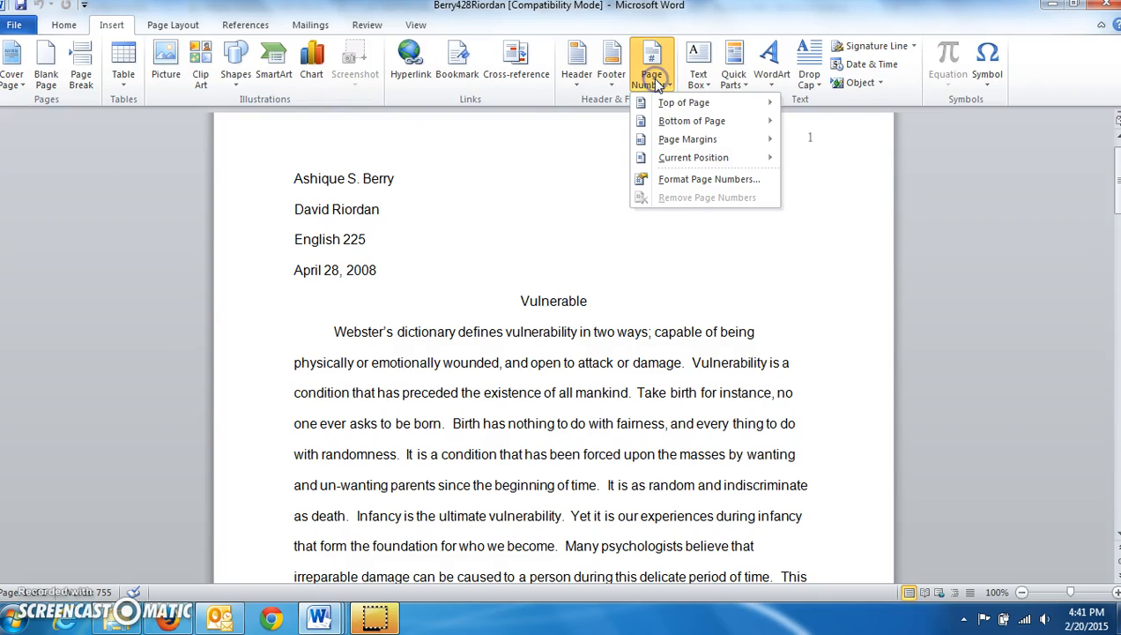
{"action": "mouse_move", "coordinate": [681, 107]}
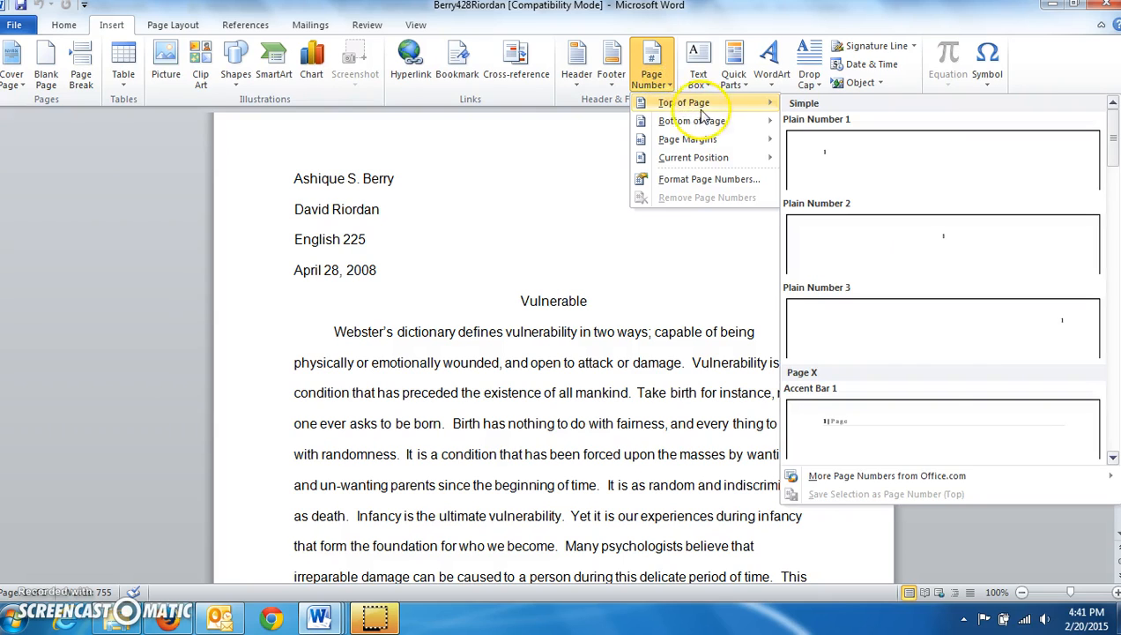
{"action": "left_click", "coordinate": [861, 326]}
{"action": "type", "text": "Berry 3"}
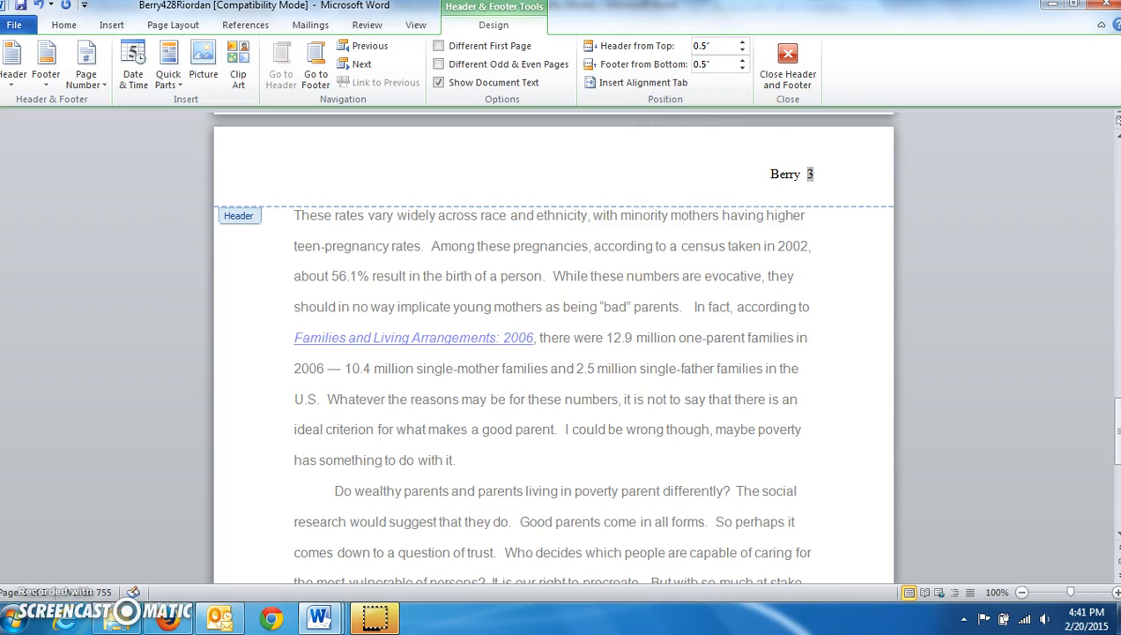
{"action": "left_click", "coordinate": [810, 76]}
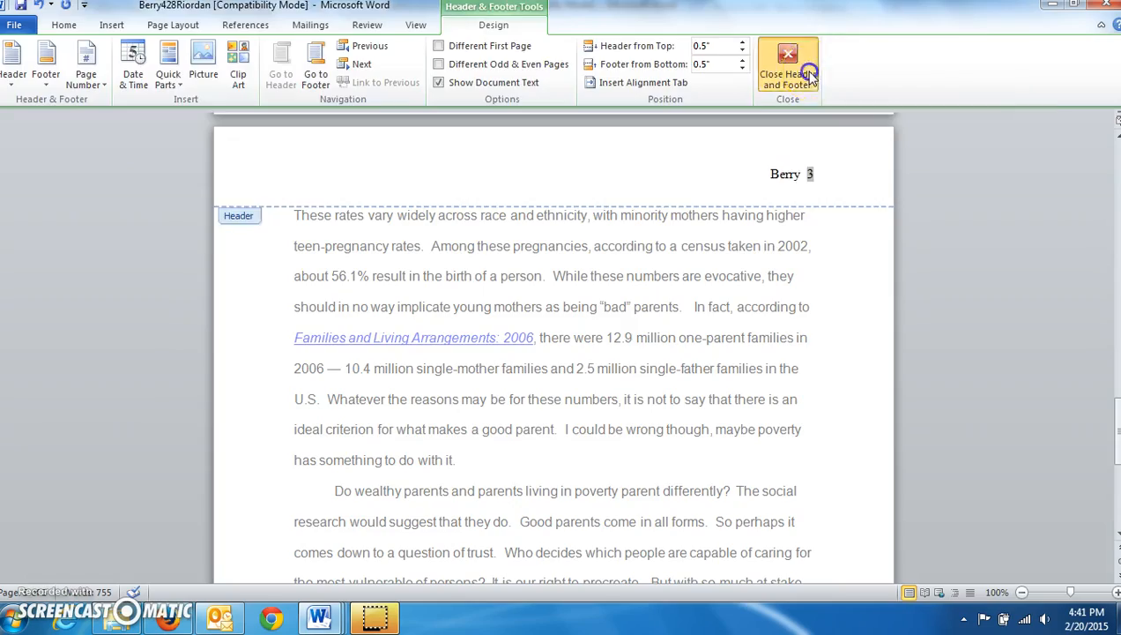
{"action": "scroll", "coordinate": [732, 370], "scroll_direction": "down", "scroll_amount": 5}
{"action": "scroll", "coordinate": [720, 360], "scroll_direction": "up", "scroll_amount": 20}
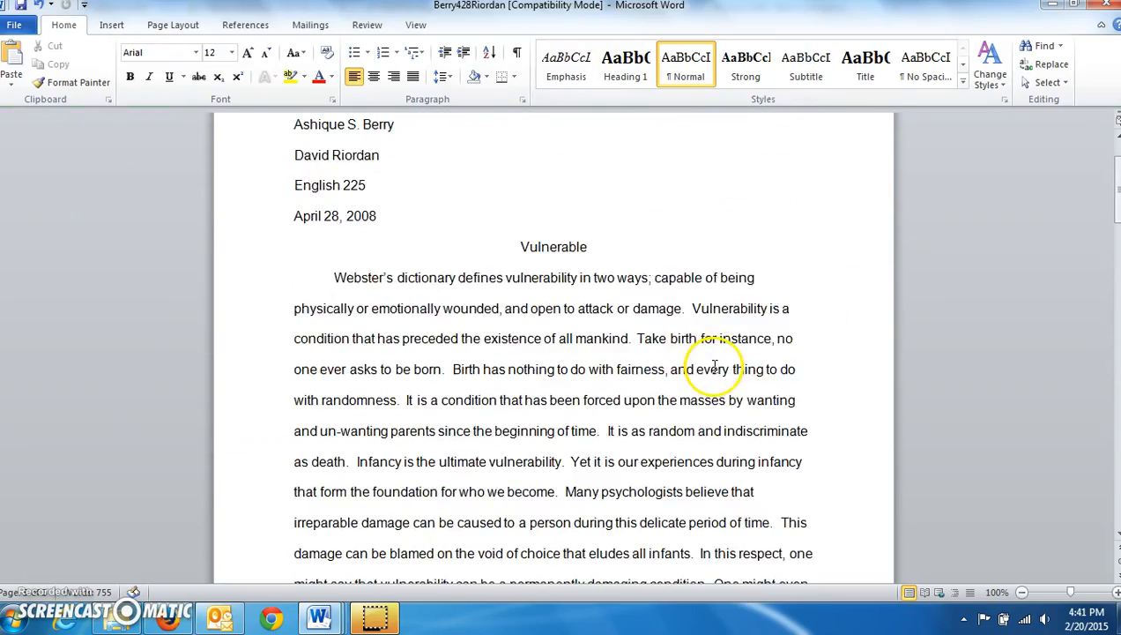
{"action": "scroll", "coordinate": [715, 367], "scroll_direction": "up", "scroll_amount": 2}
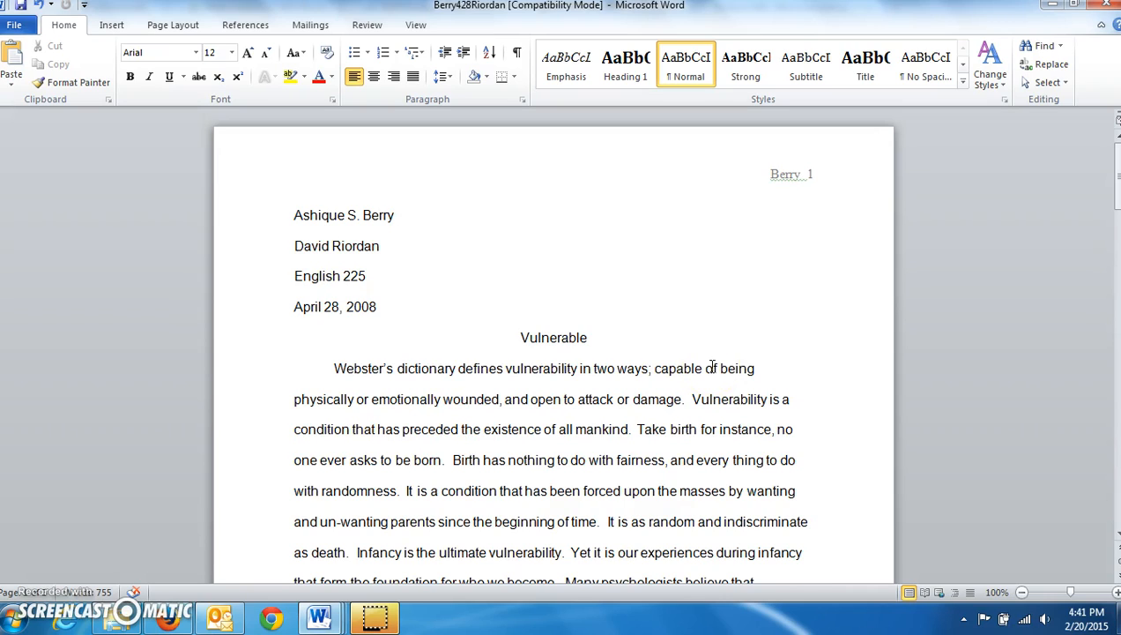